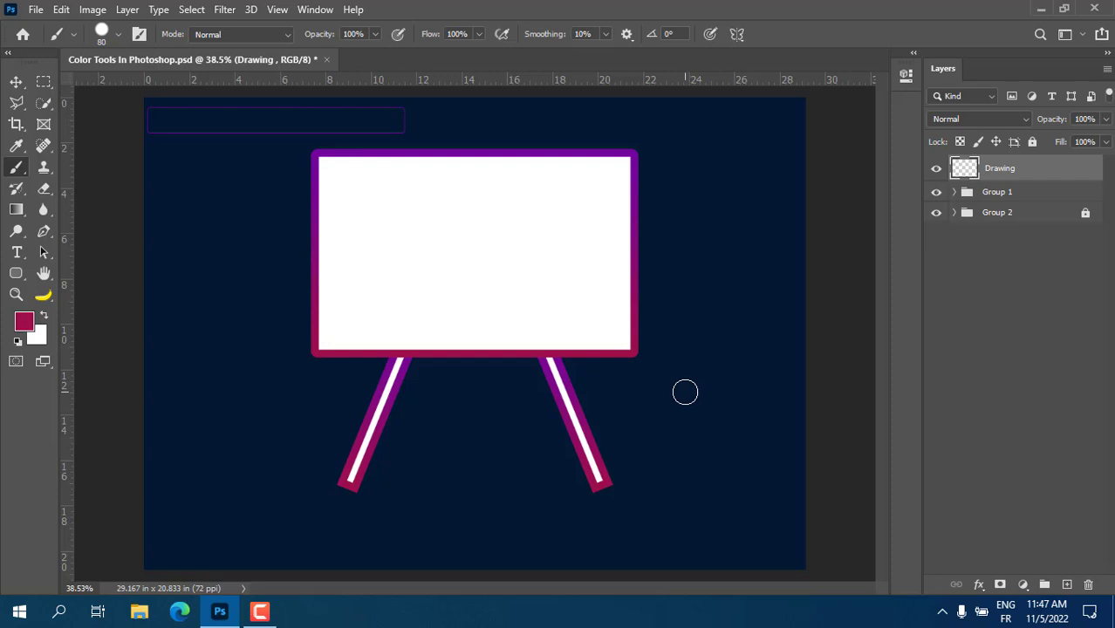
Reset the swatches to the default black and white, and set the foreground colour's hue to about 243° in hue mode
key("d")
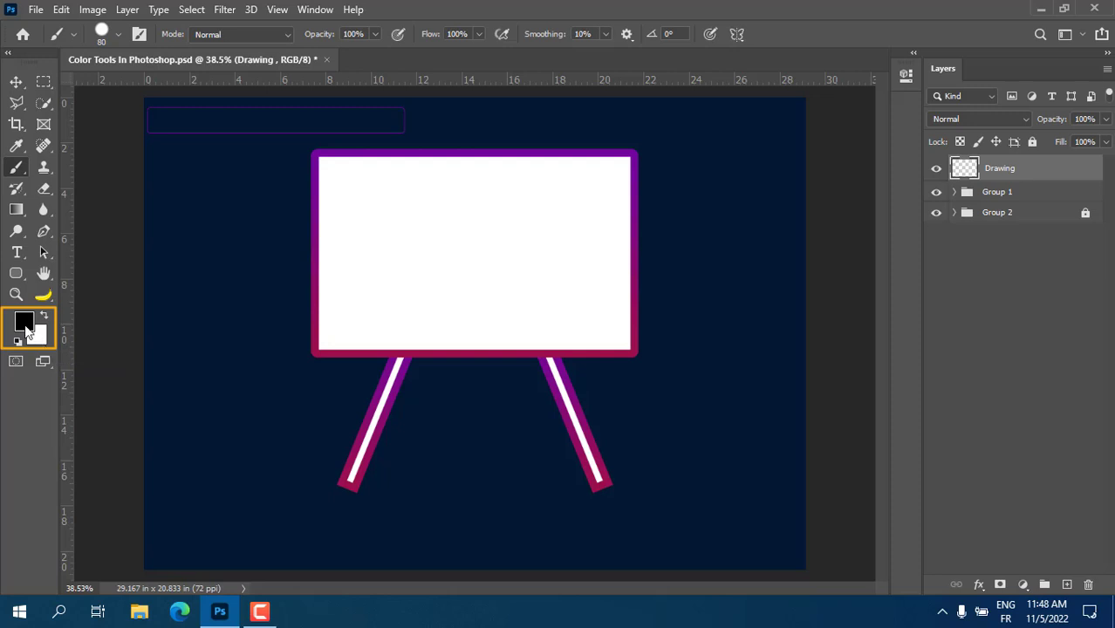
left_click(25, 325)
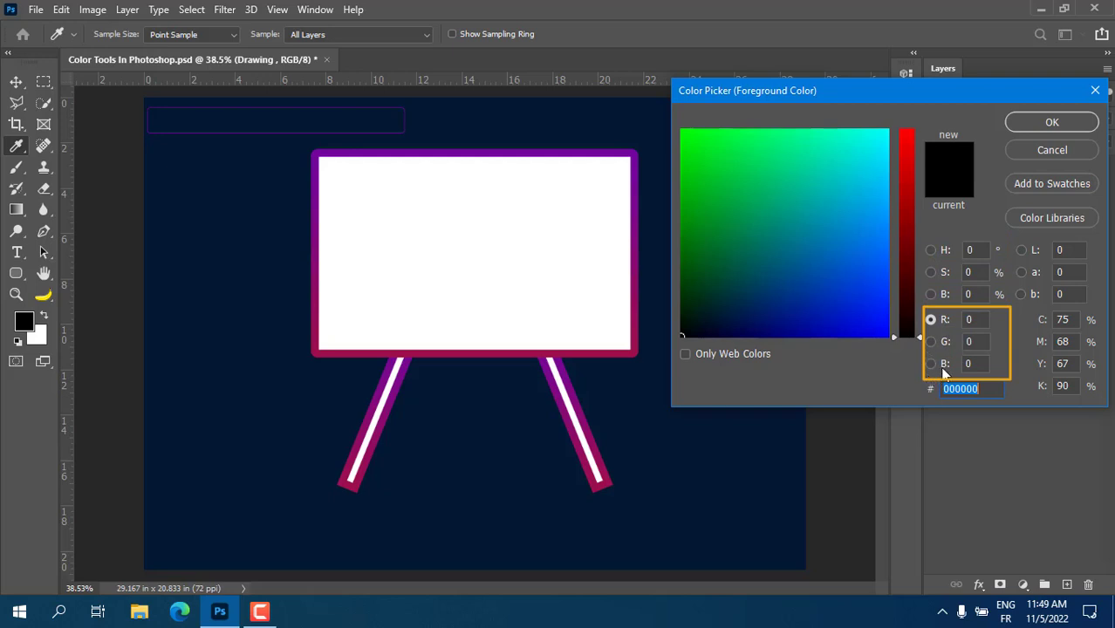
left_click(930, 251)
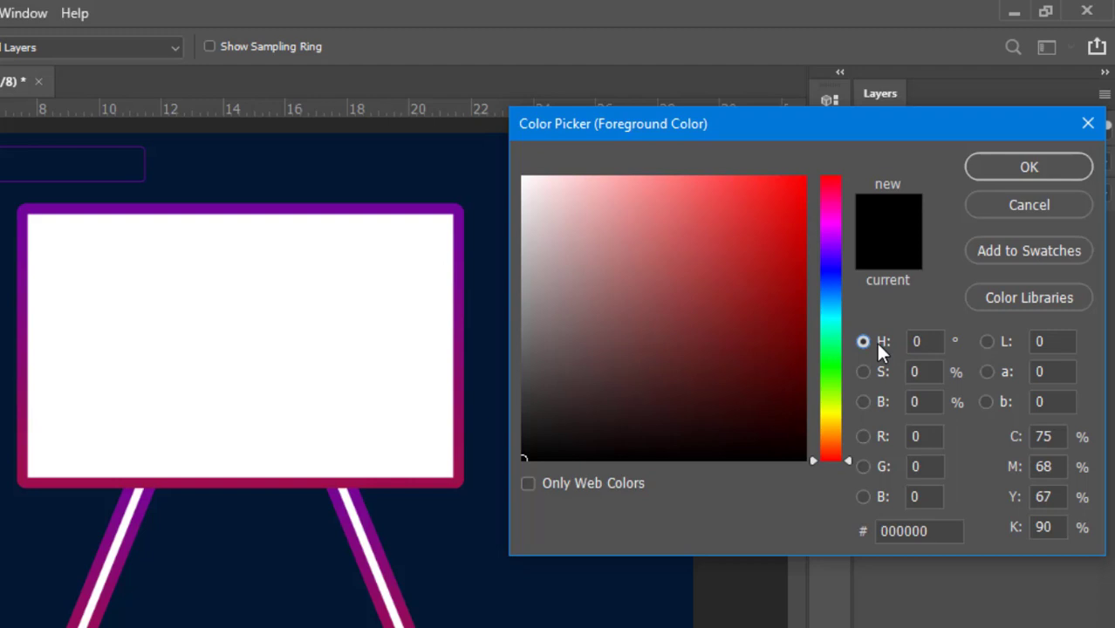
left_click(830, 277)
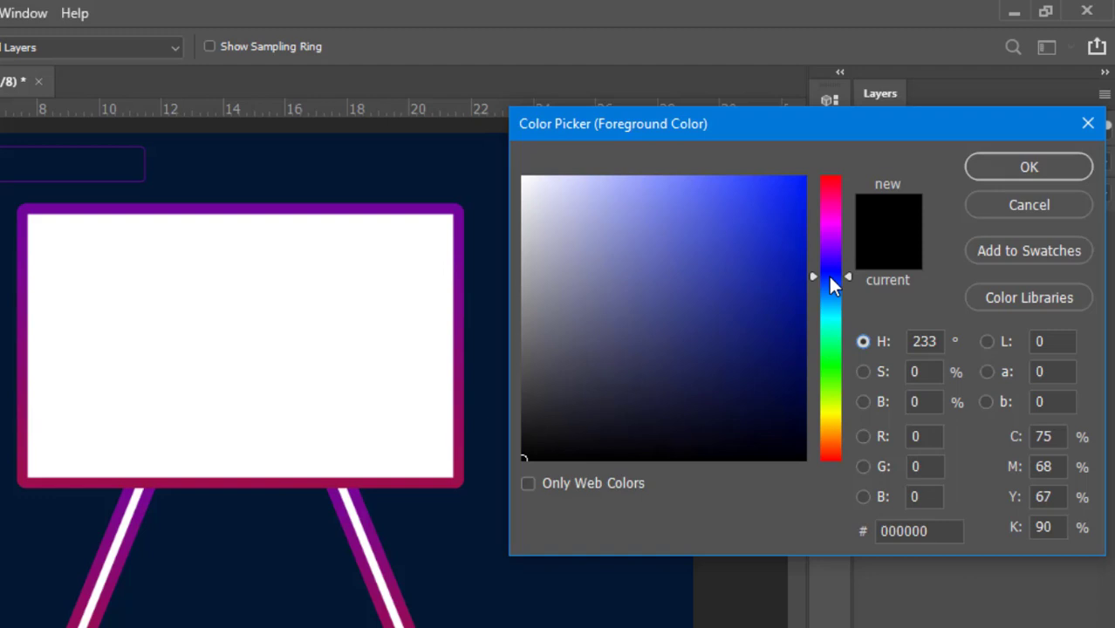
left_click_drag(833, 286, 831, 416)
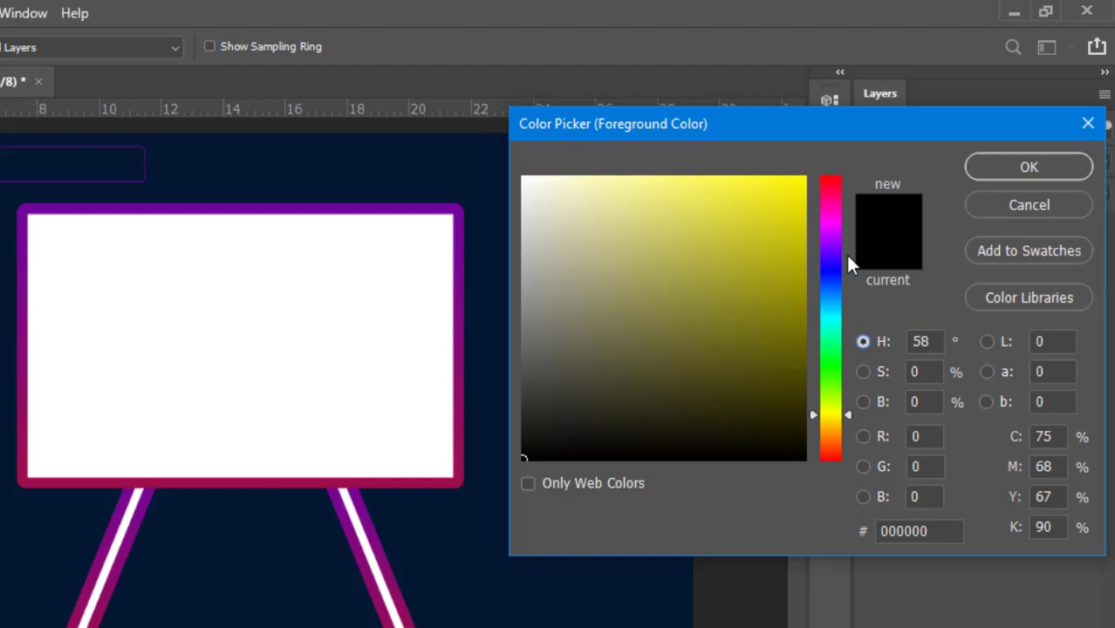
left_click(830, 385)
mouse_move(852, 369)
left_mouse_down()
mouse_move(849, 229)
mouse_move(835, 430)
mouse_move(835, 273)
left_mouse_up()
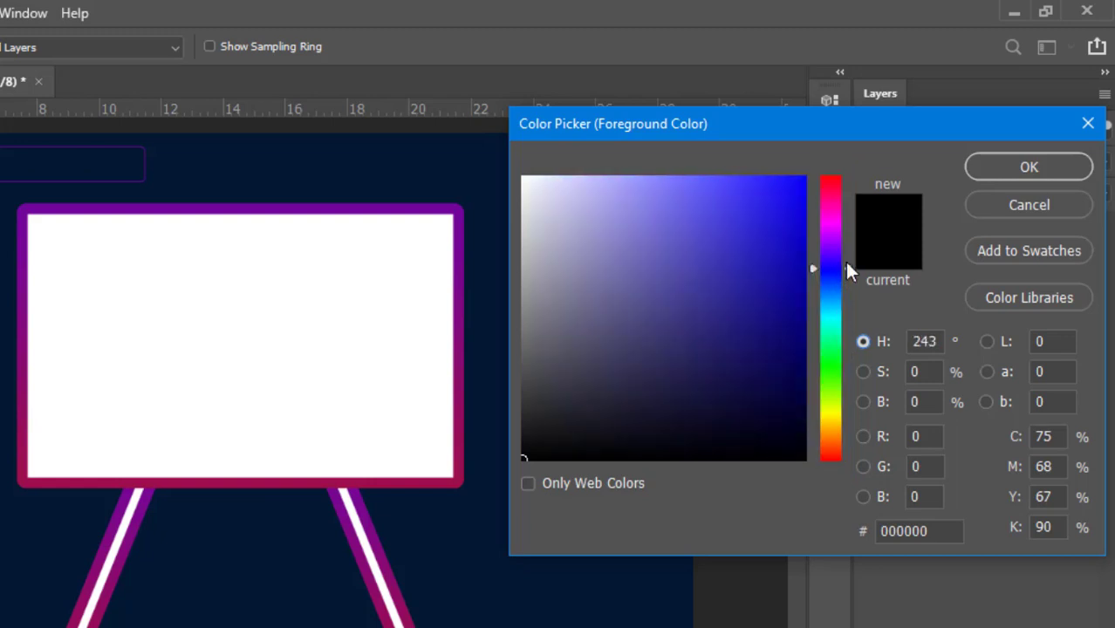
Choose the blue shade #4640c7 as the foreground colour and brush a small blob in the whiteboard's upper-left area
left_click(761, 257)
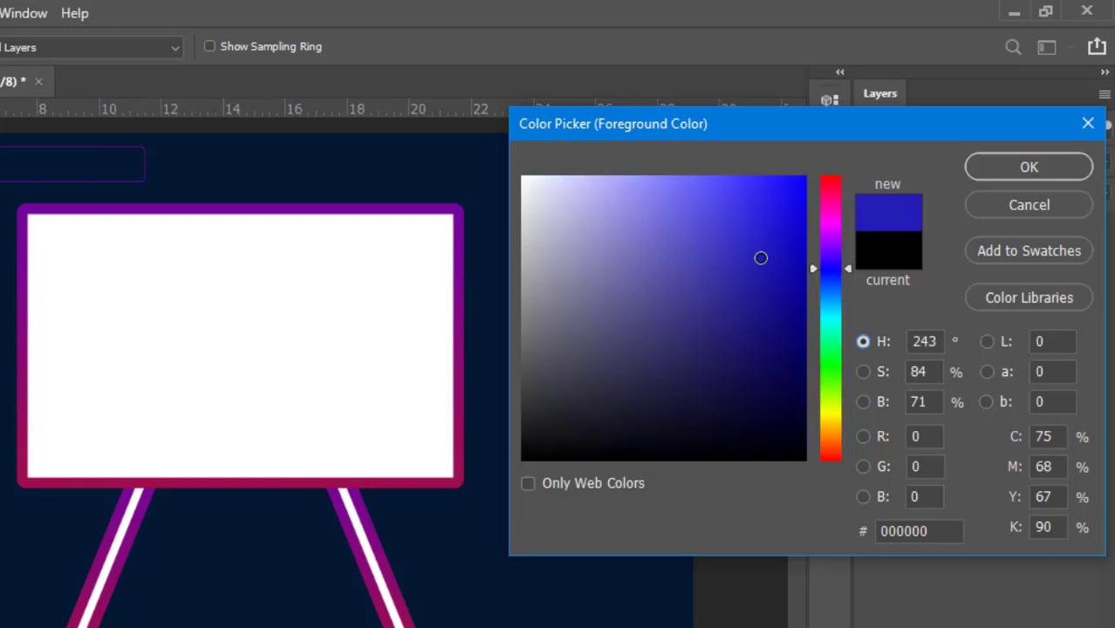
left_click(749, 292)
left_click(714, 239)
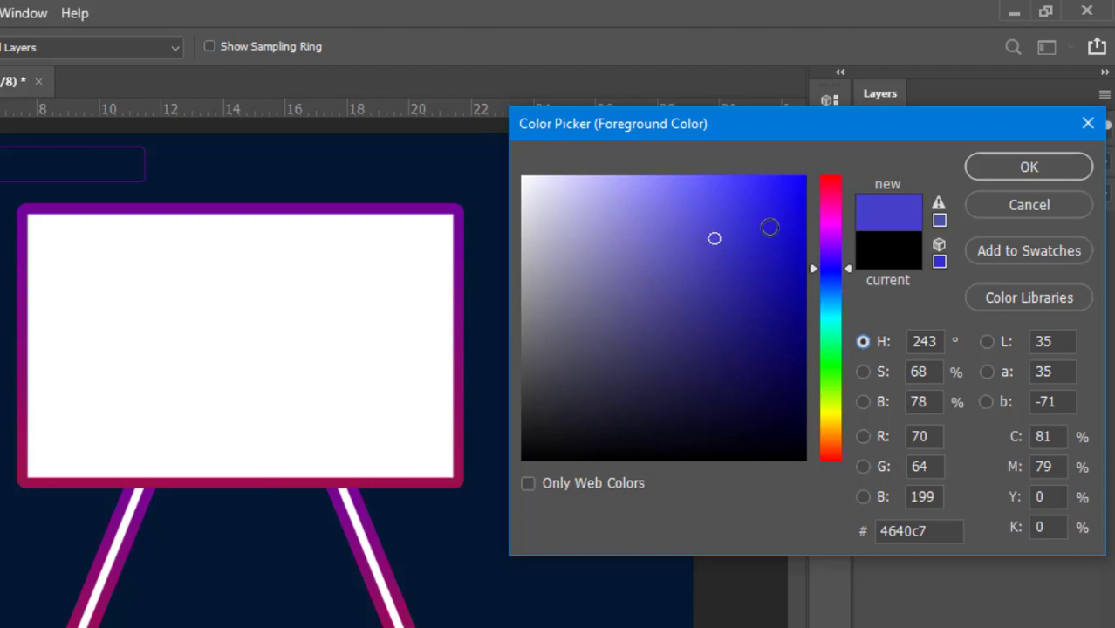
left_click(966, 171)
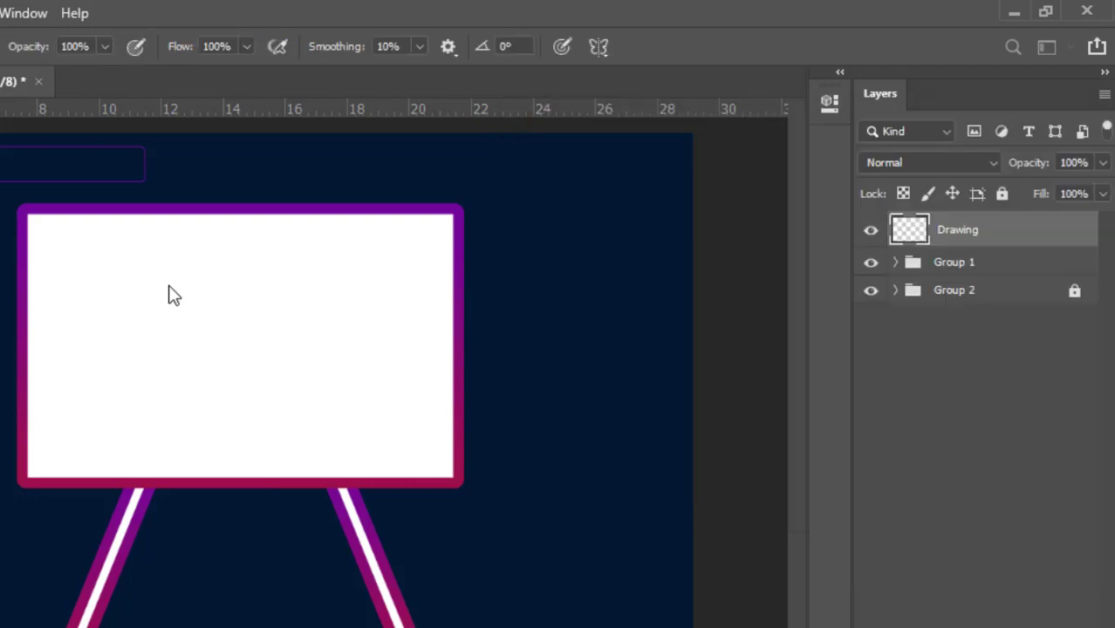
mouse_move(110, 271)
left_mouse_down()
mouse_move(129, 277)
mouse_move(169, 257)
left_mouse_up()
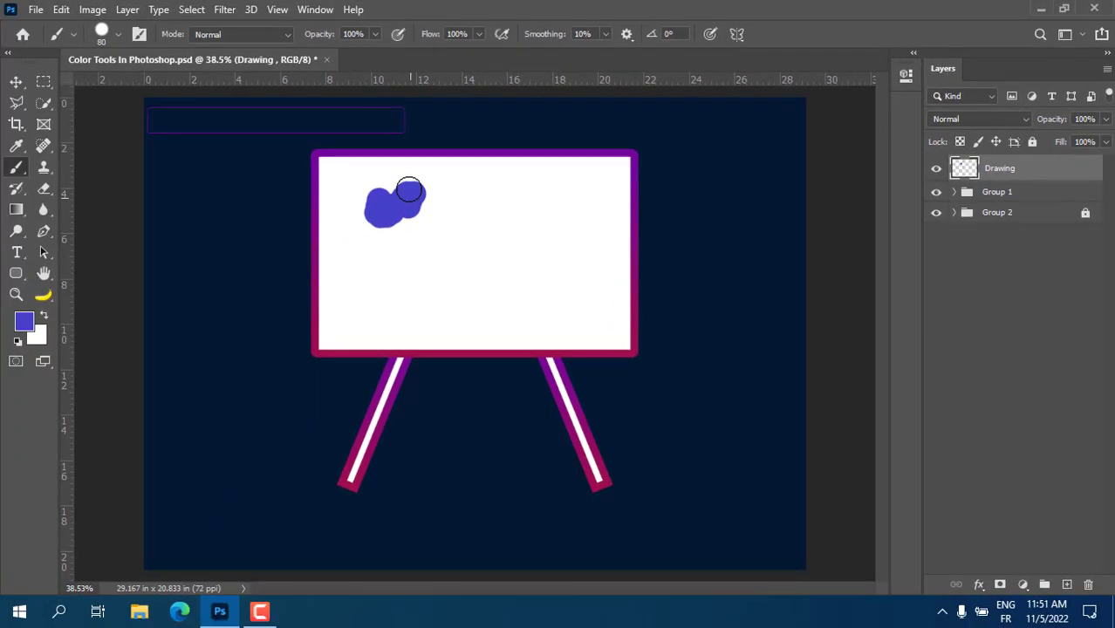
Pick a green with hue 127° for the foreground colour in saturation mode and set its saturation to 100%
left_click(23, 322)
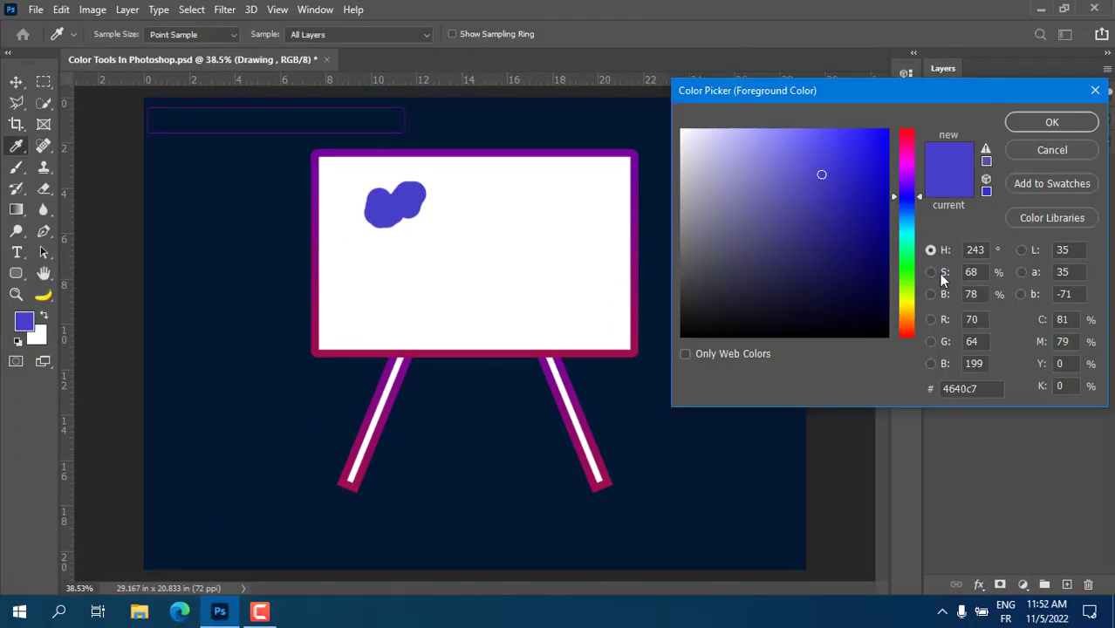
left_click(940, 276)
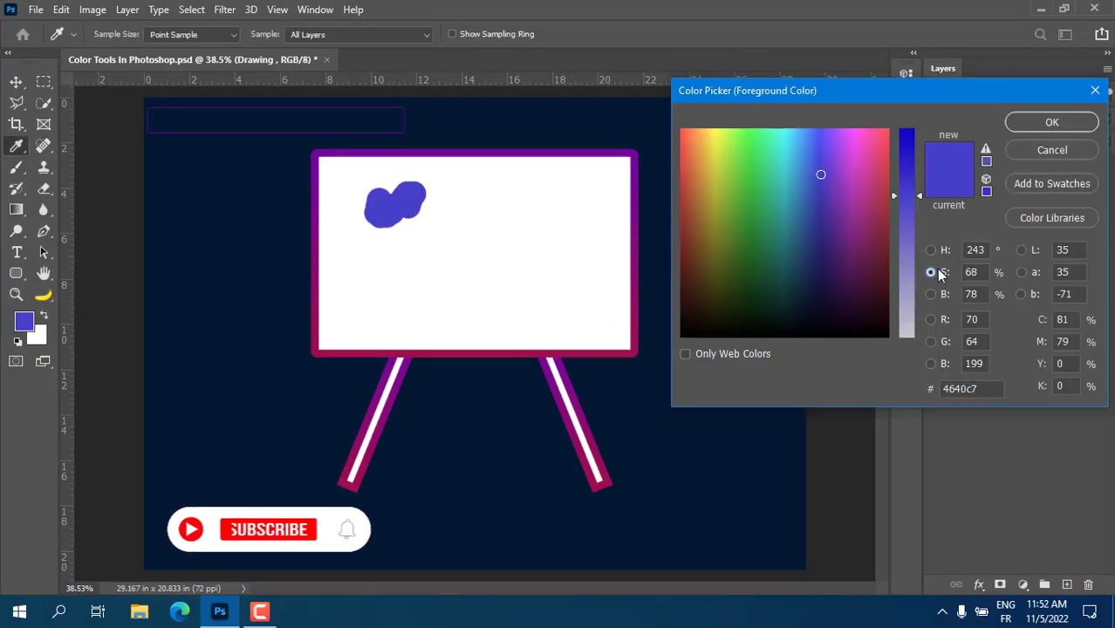
left_click(754, 146)
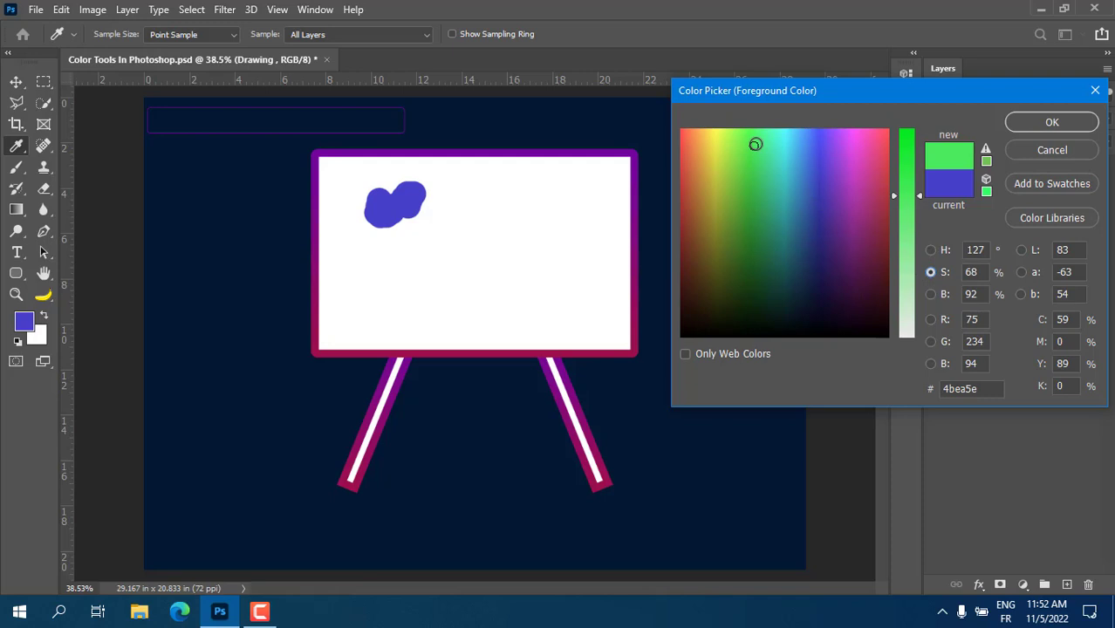
left_click_drag(917, 201, 912, 335)
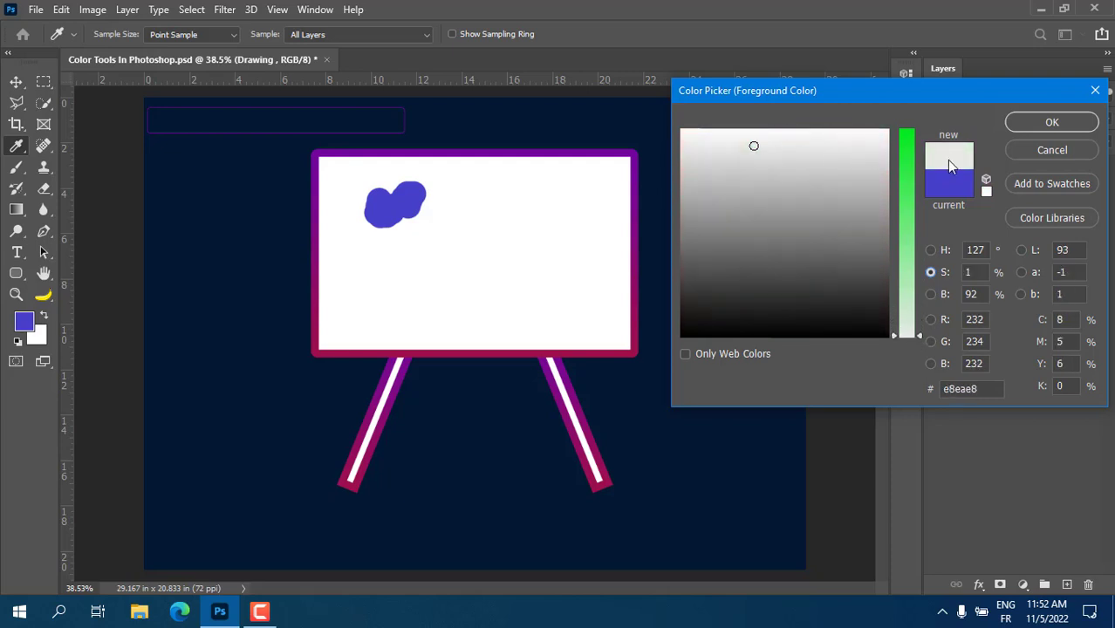
left_click_drag(912, 290, 923, 129)
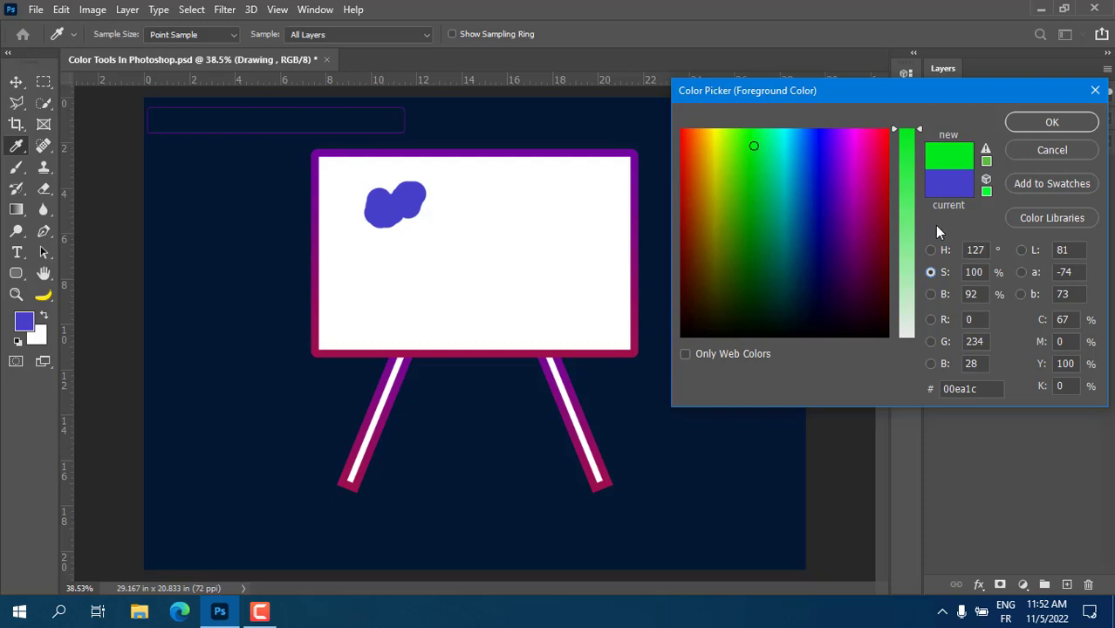
Raise the green's brightness to 100% in brightness mode and brush a bright green blob overlapping the blue one
left_click(931, 295)
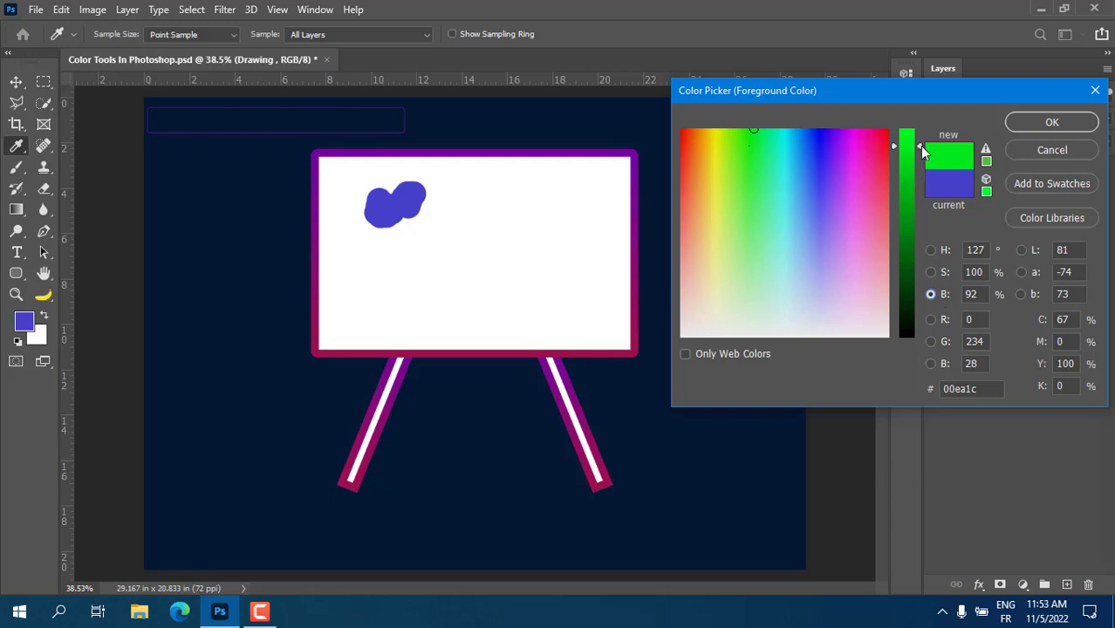
left_click_drag(923, 152, 907, 351)
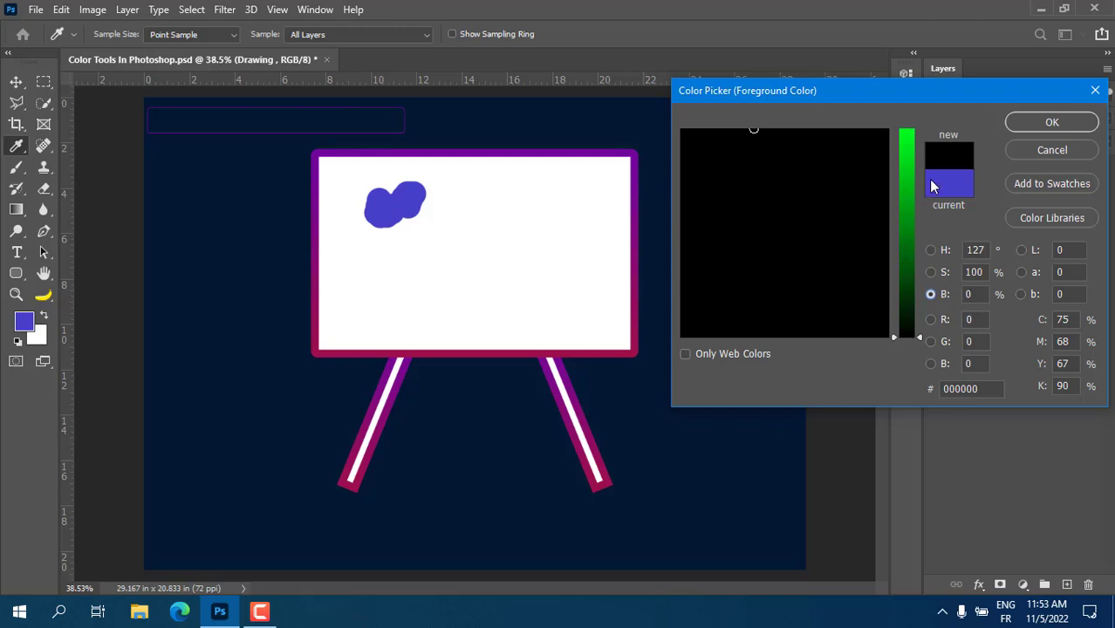
left_click_drag(919, 337, 927, 131)
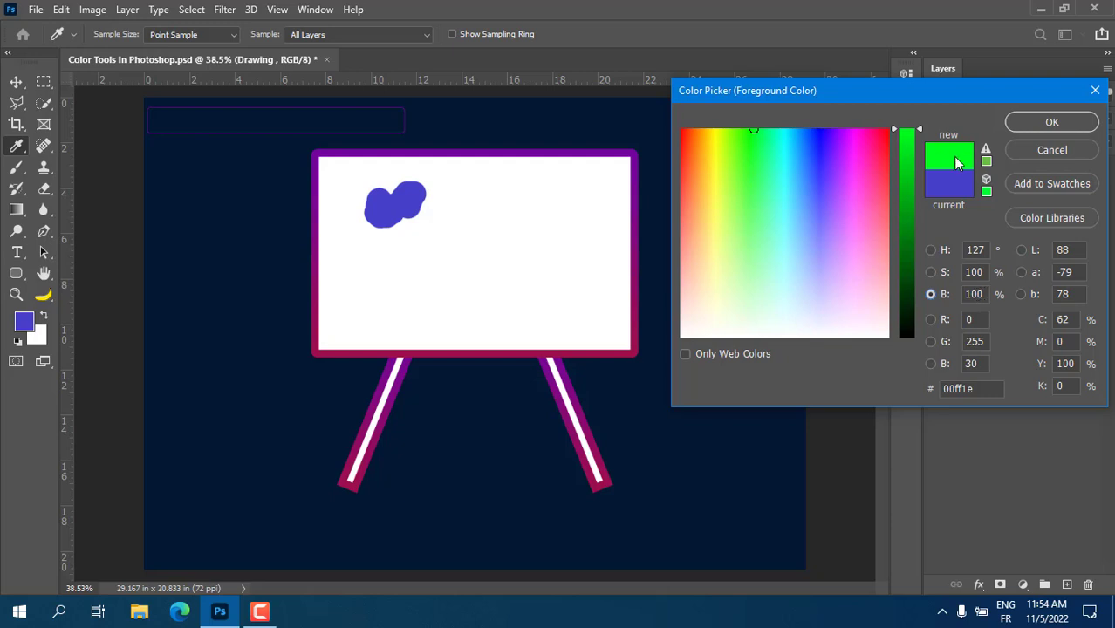
key("Return")
key("b")
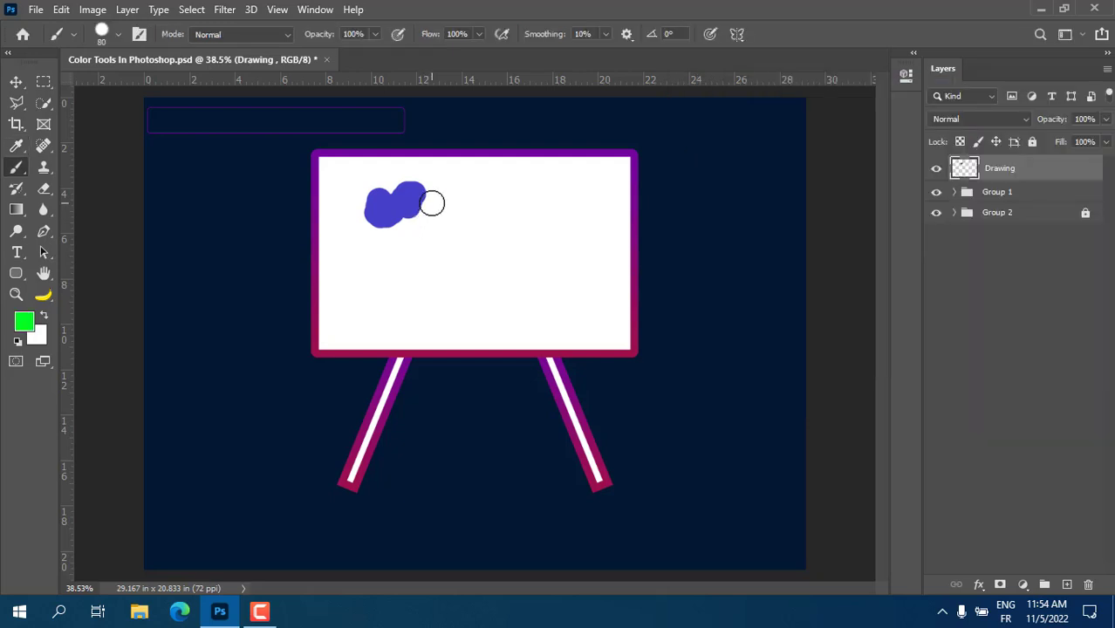
mouse_move(433, 199)
left_mouse_down()
mouse_move(404, 217)
mouse_move(435, 219)
left_mouse_up()
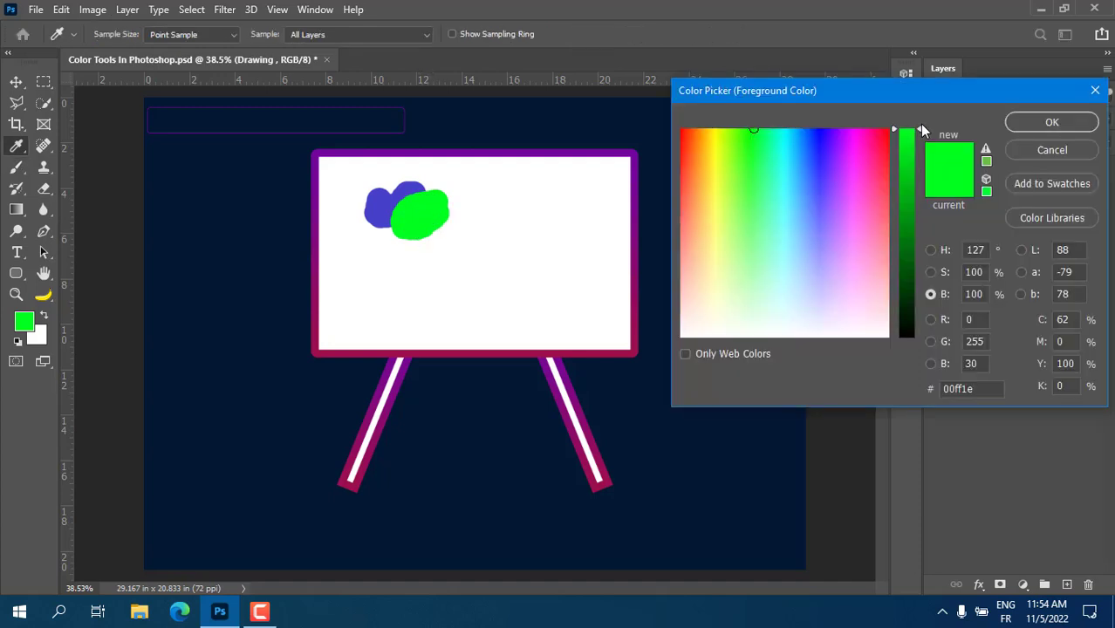
Lower the foreground green's brightness to 53% and brush a dark green blob beside the bright green one
left_click_drag(923, 130, 919, 226)
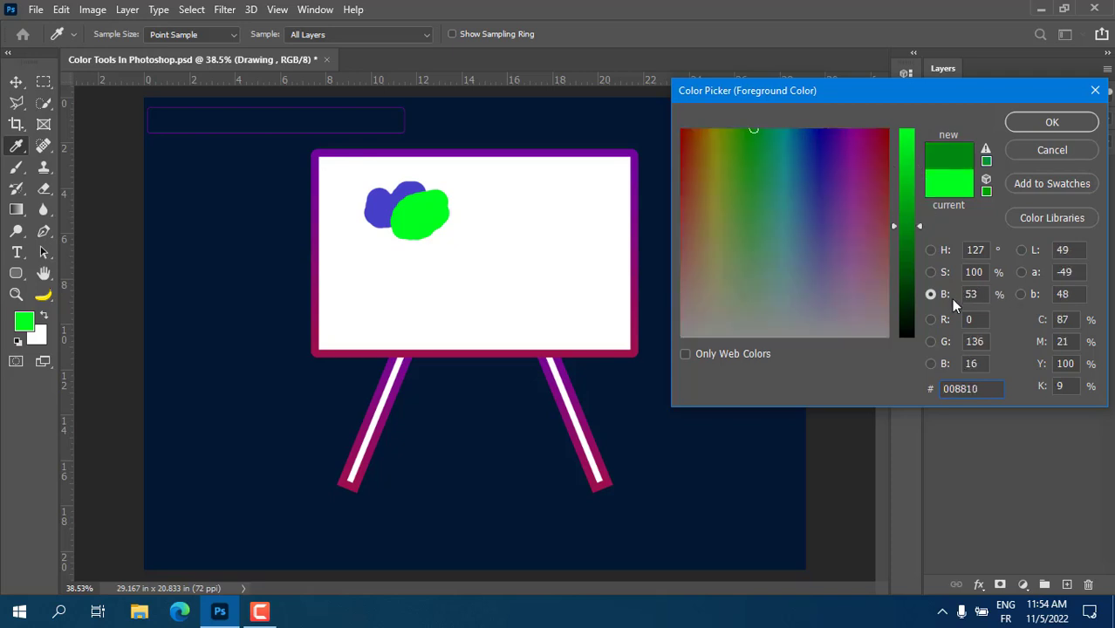
left_click(1051, 122)
key("b")
left_click_drag(452, 216, 445, 229)
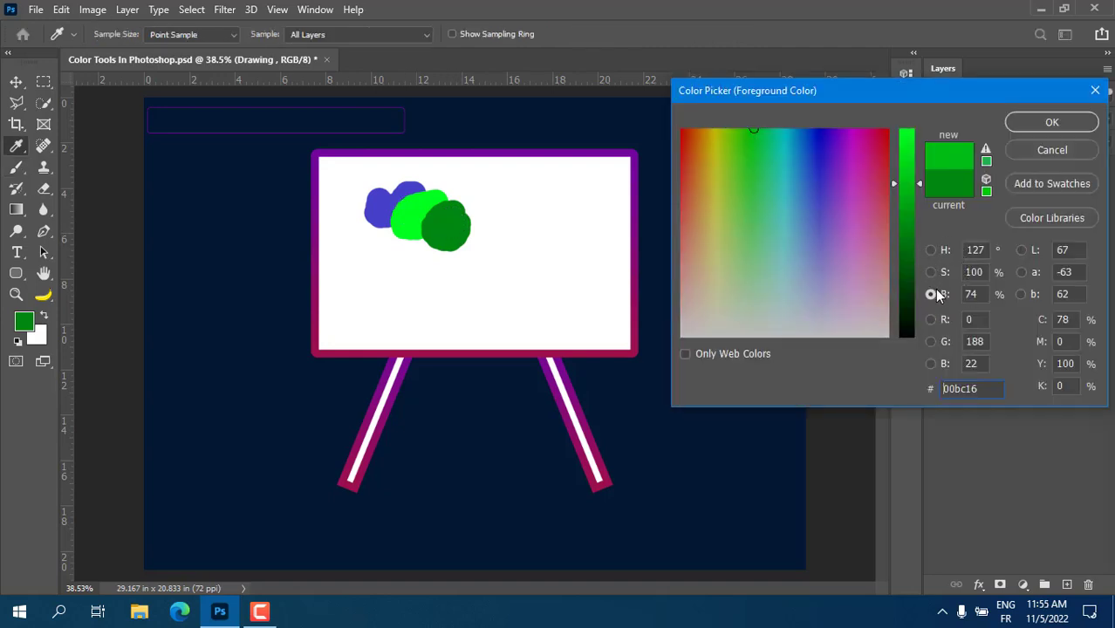
Choose the light green #66e875 as foreground colour in hue mode and brush two blobs around the dark green one
left_click(942, 249)
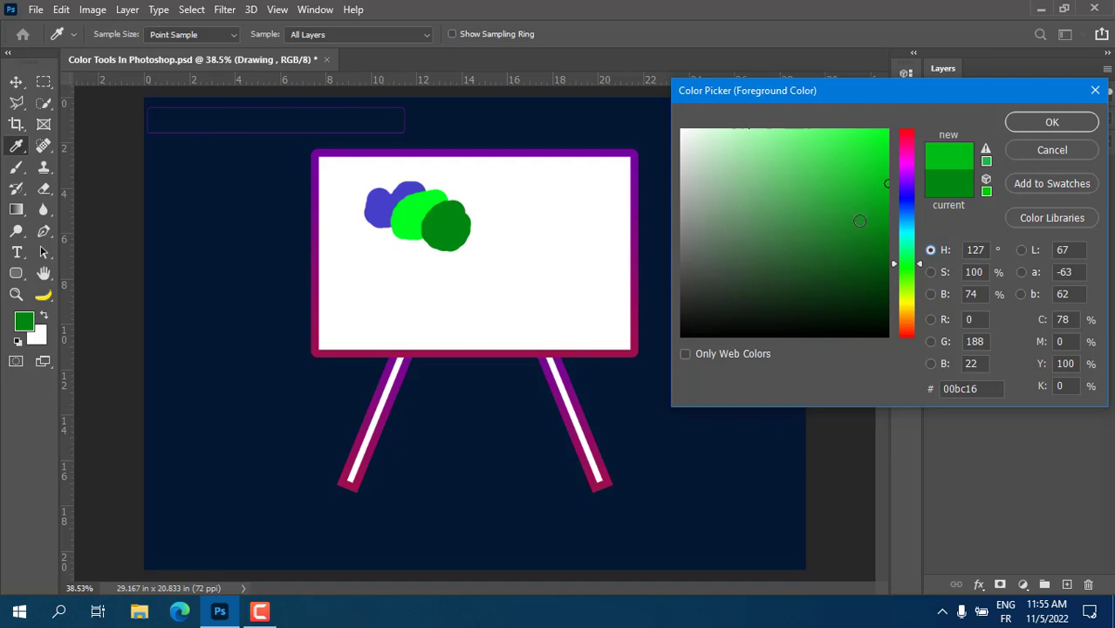
left_click(849, 182)
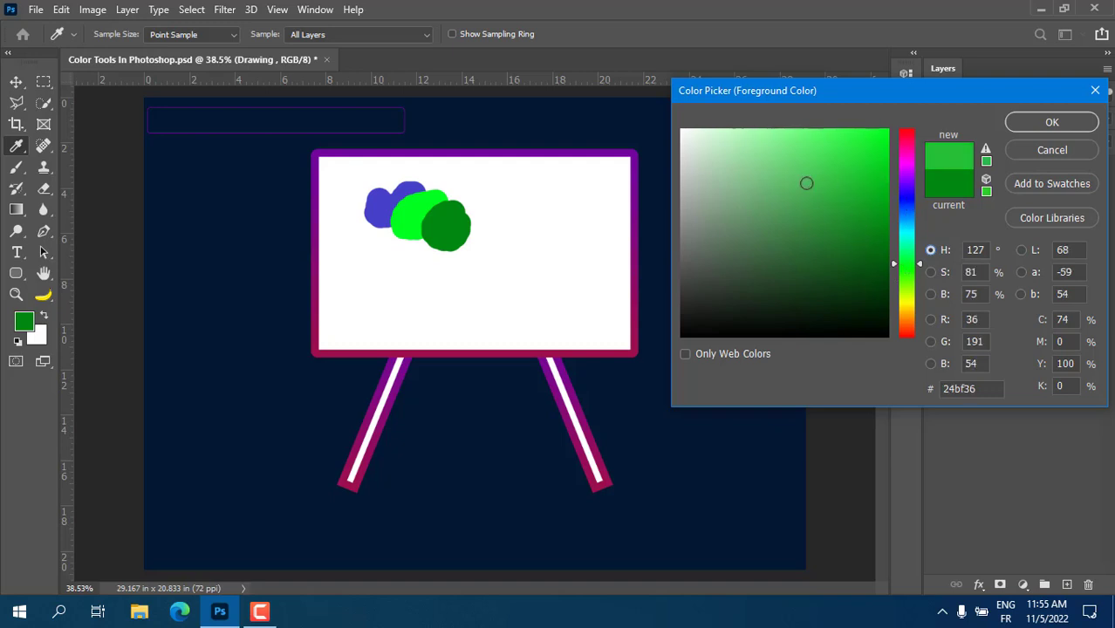
left_click(797, 182)
left_click(775, 161)
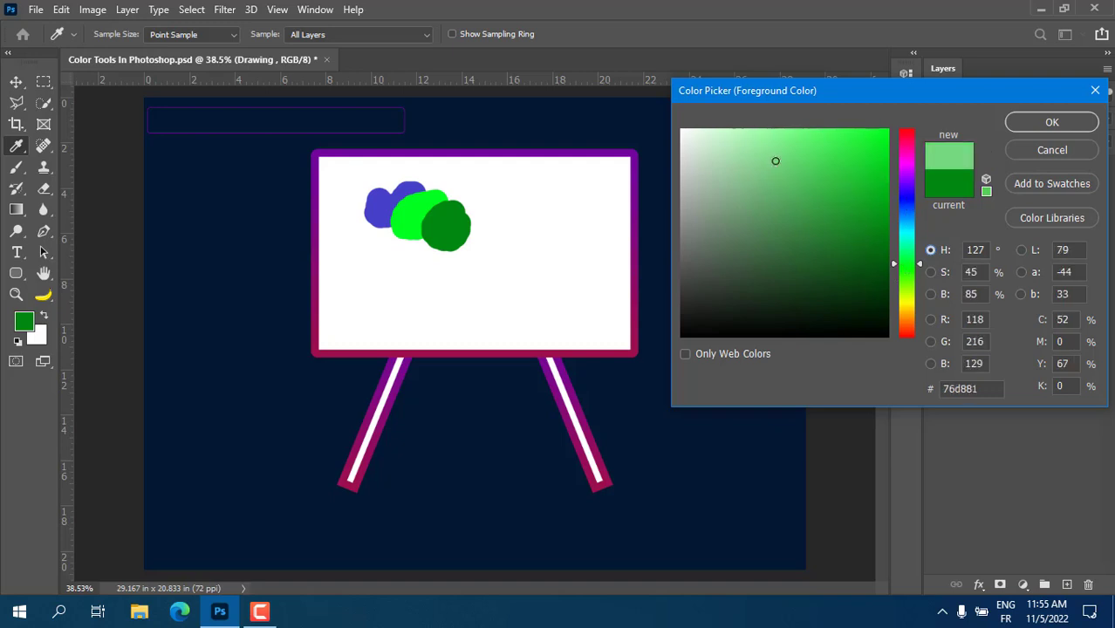
left_click(797, 147)
left_click(1052, 122)
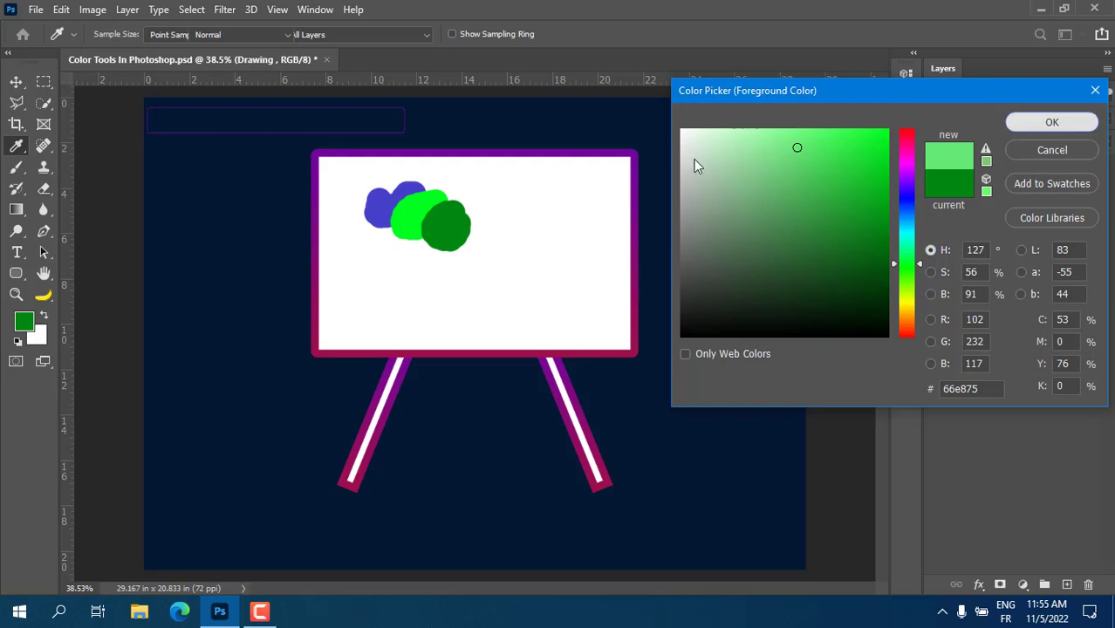
key("b")
mouse_move(472, 216)
left_mouse_down()
mouse_move(471, 233)
mouse_move(440, 182)
mouse_move(461, 187)
mouse_move(447, 179)
left_mouse_up()
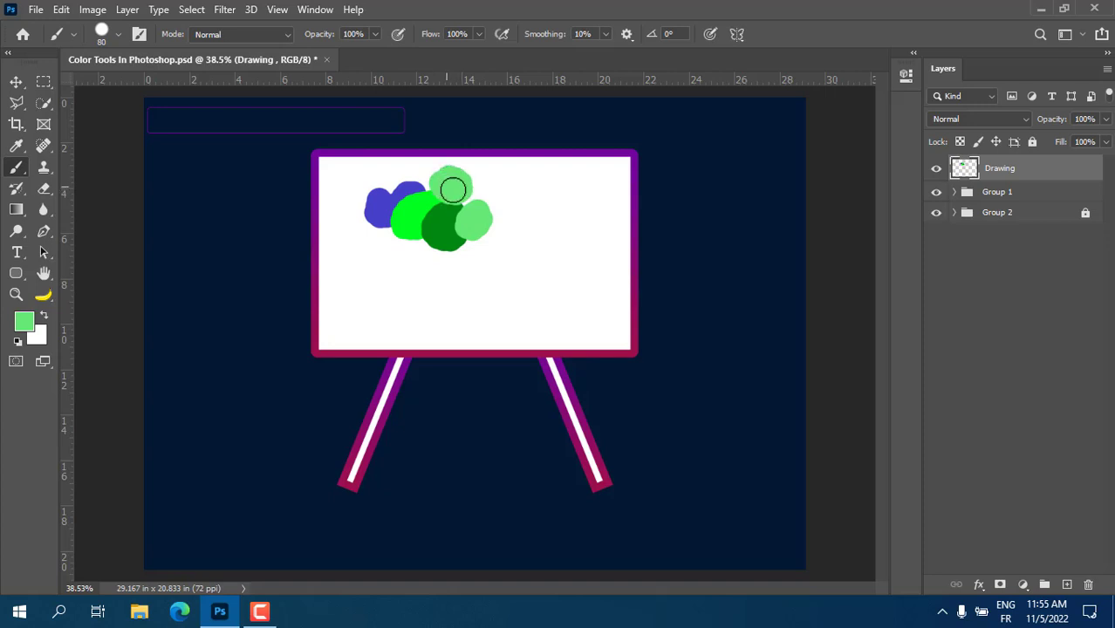
Set the foreground colour's R, G and B values to 0 and raise red to 255 in red-channel mode
left_click(22, 324)
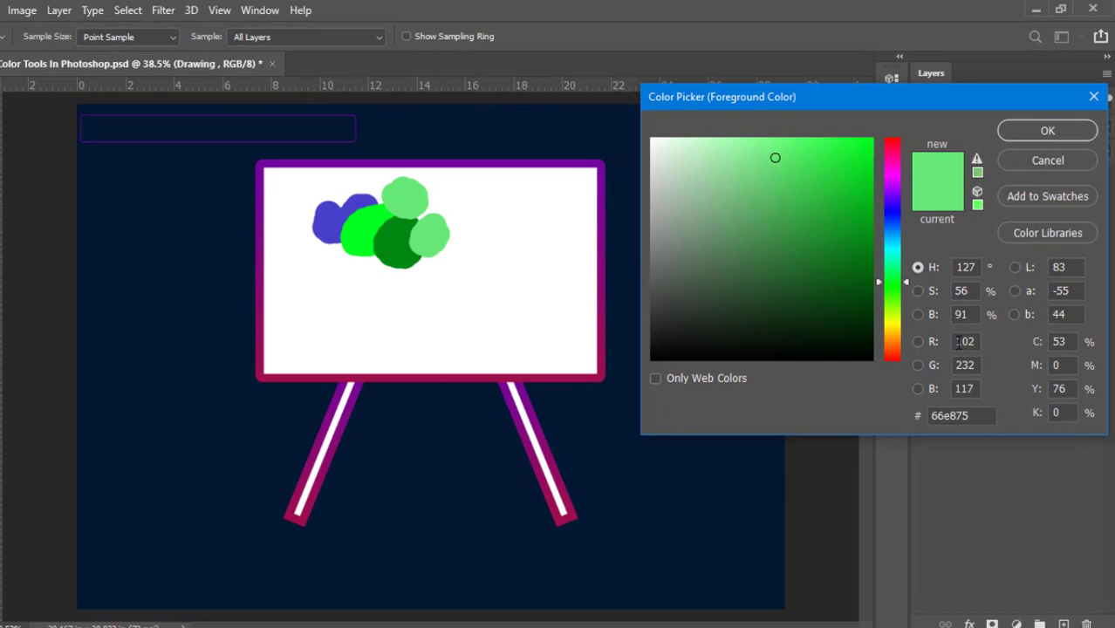
double_click(974, 320)
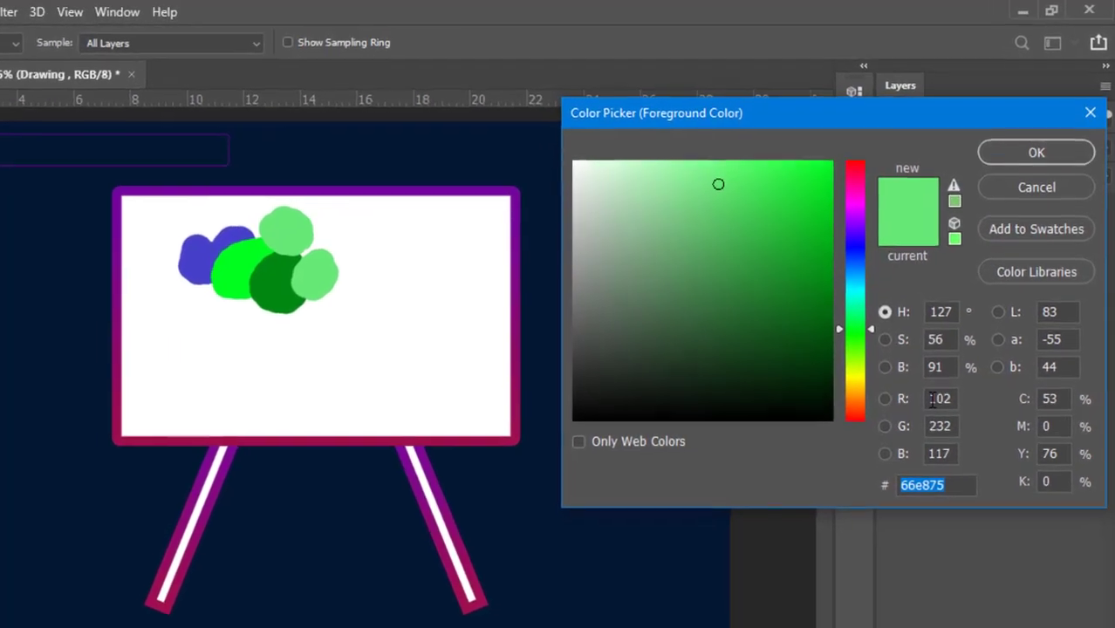
type("0")
key("Tab")
type("0")
key("Tab")
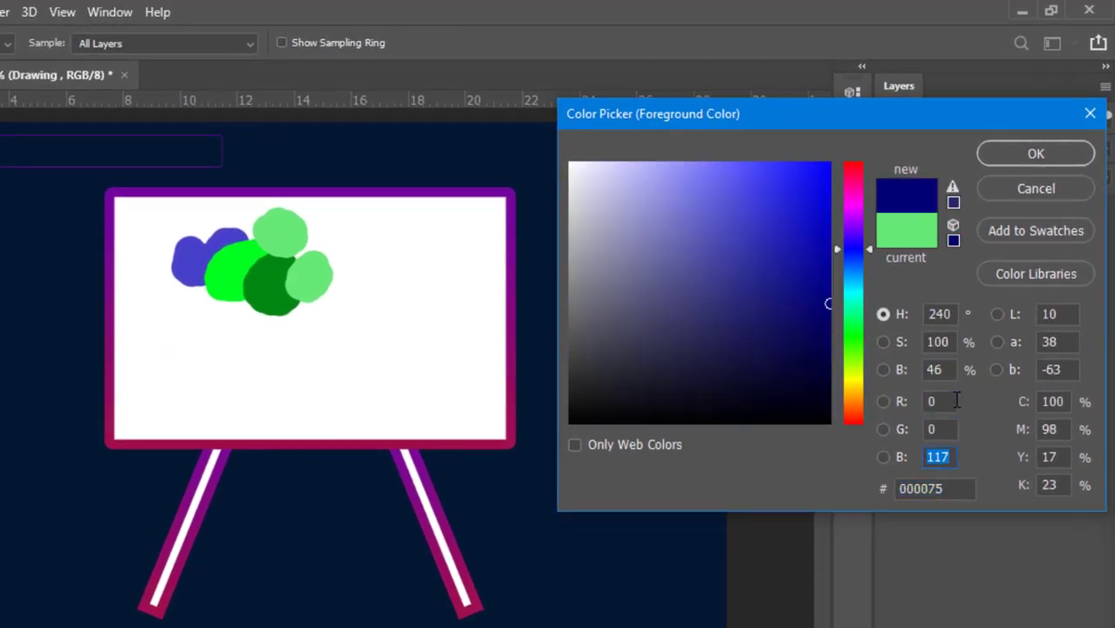
type("0")
left_click(904, 403)
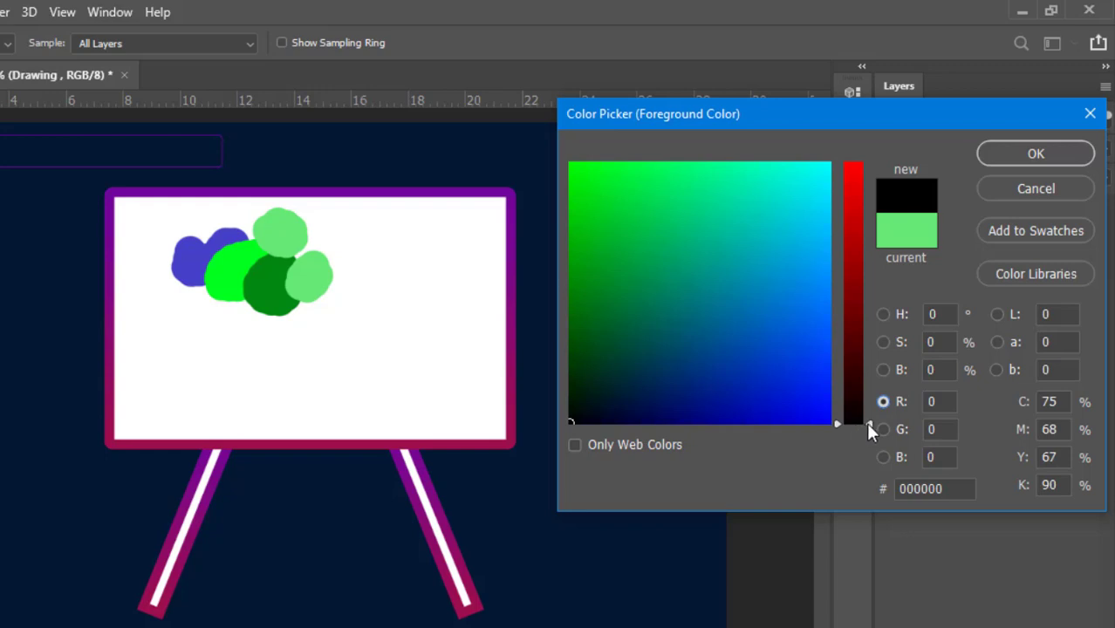
left_click_drag(868, 424, 862, 155)
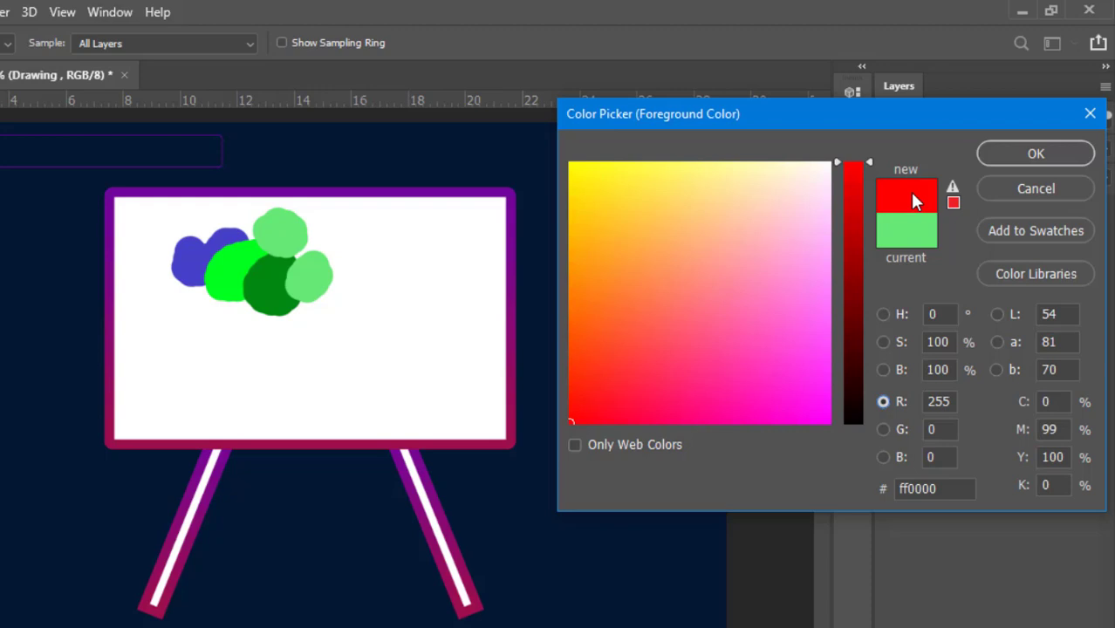
Set red to 0 and raise green to 255 in green-channel mode to make the foreground colour pure green
left_click(884, 430)
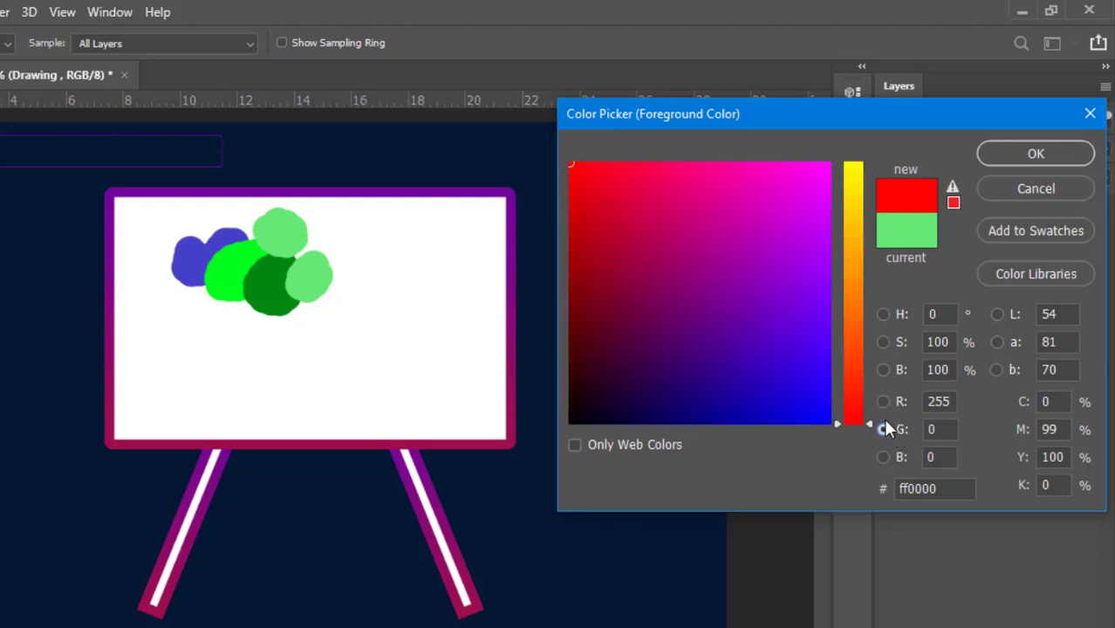
left_click_drag(951, 402, 923, 402)
type("0")
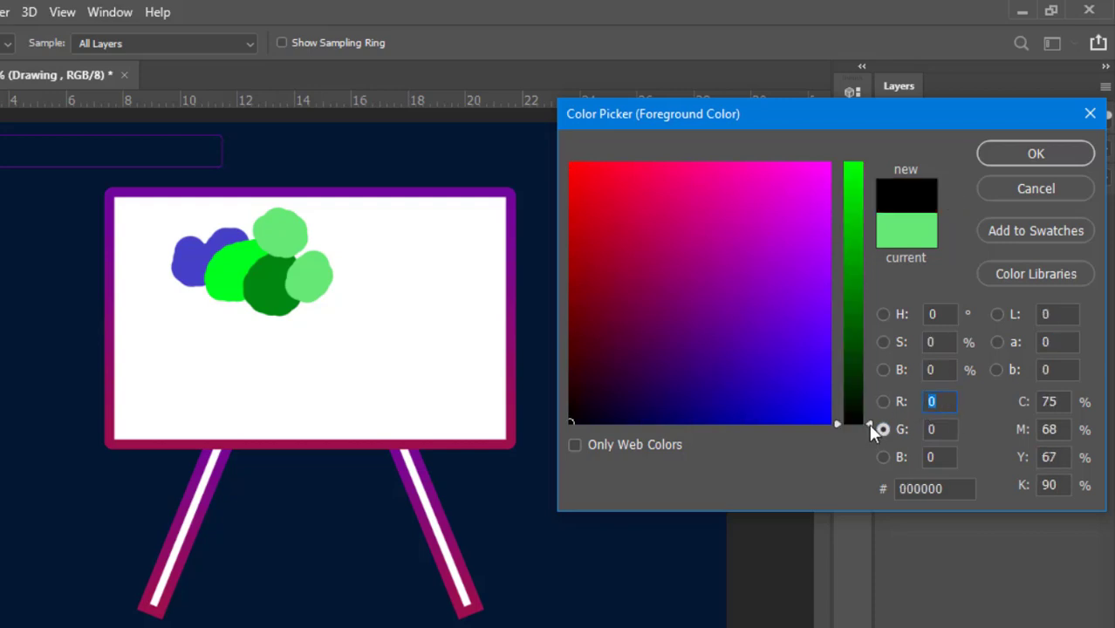
left_click_drag(868, 424, 848, 155)
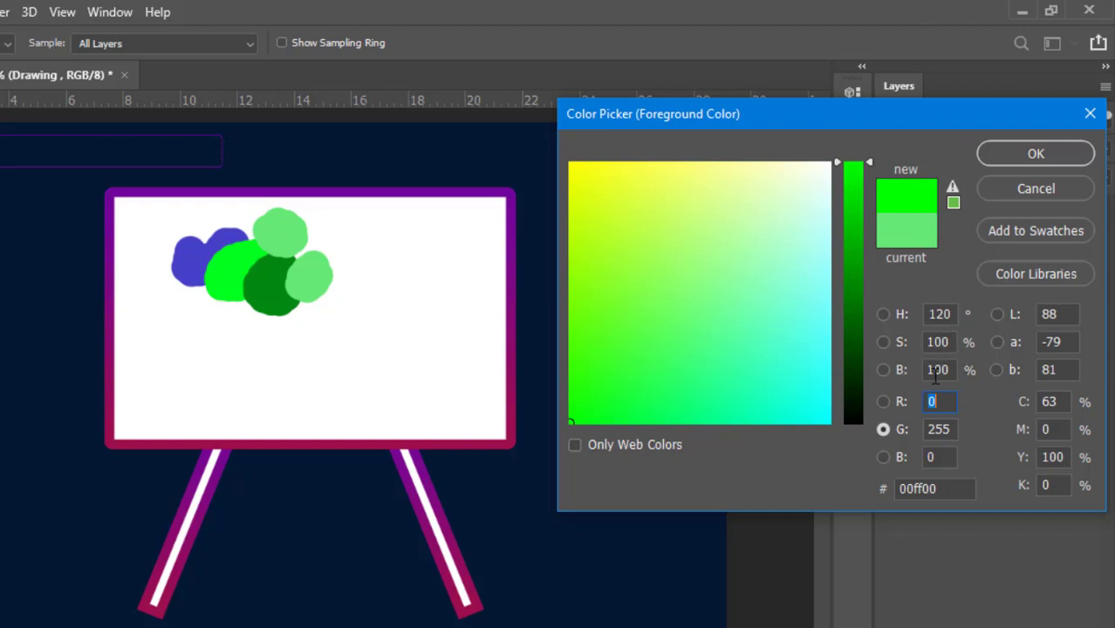
Set green to 0 and raise blue to 255 in blue-channel mode, and brush two pure blue blobs beside the light green one
left_click(885, 458)
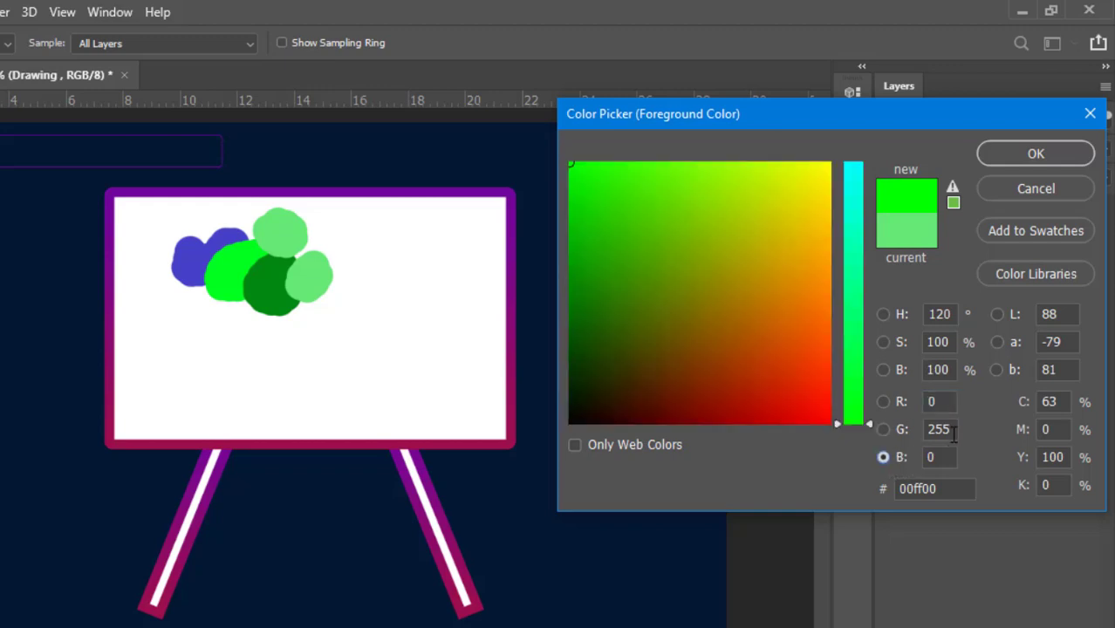
left_click_drag(952, 430, 858, 167)
type("0")
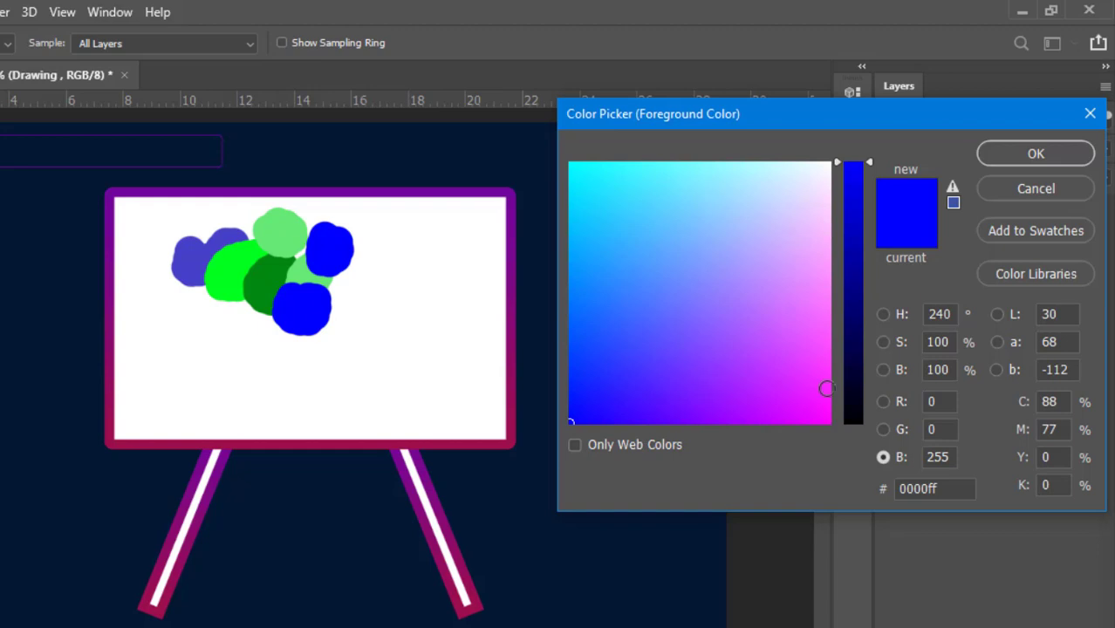
Set blue to 0 and raise green to 255 in green-channel mode to make the foreground colour pure green
left_click(881, 429)
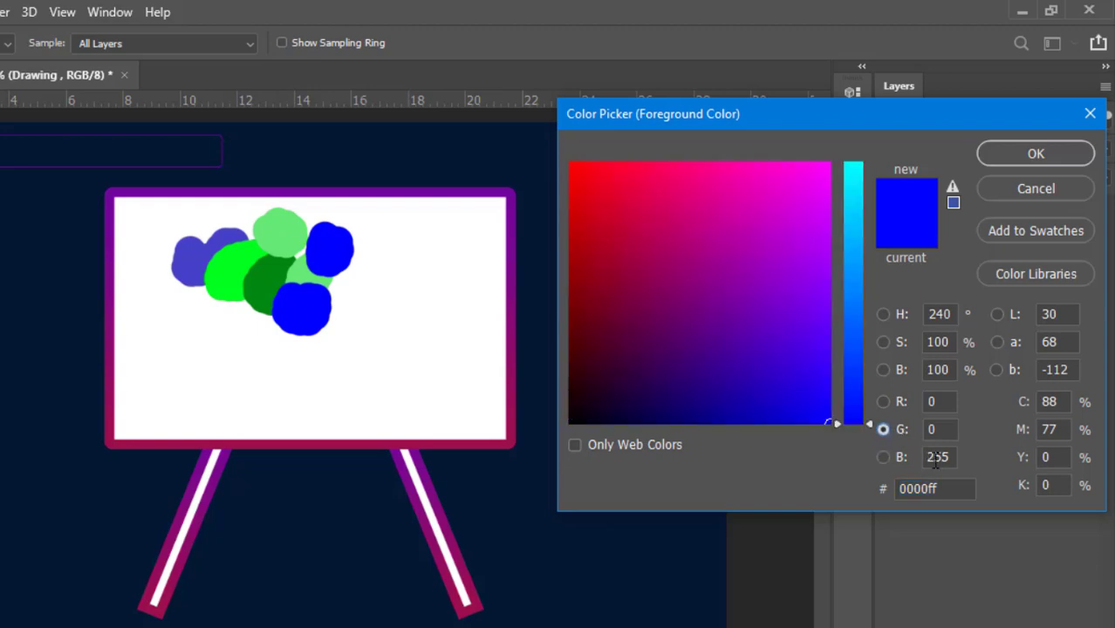
left_click_drag(925, 458, 960, 457)
type("0")
left_click_drag(872, 426, 858, 162)
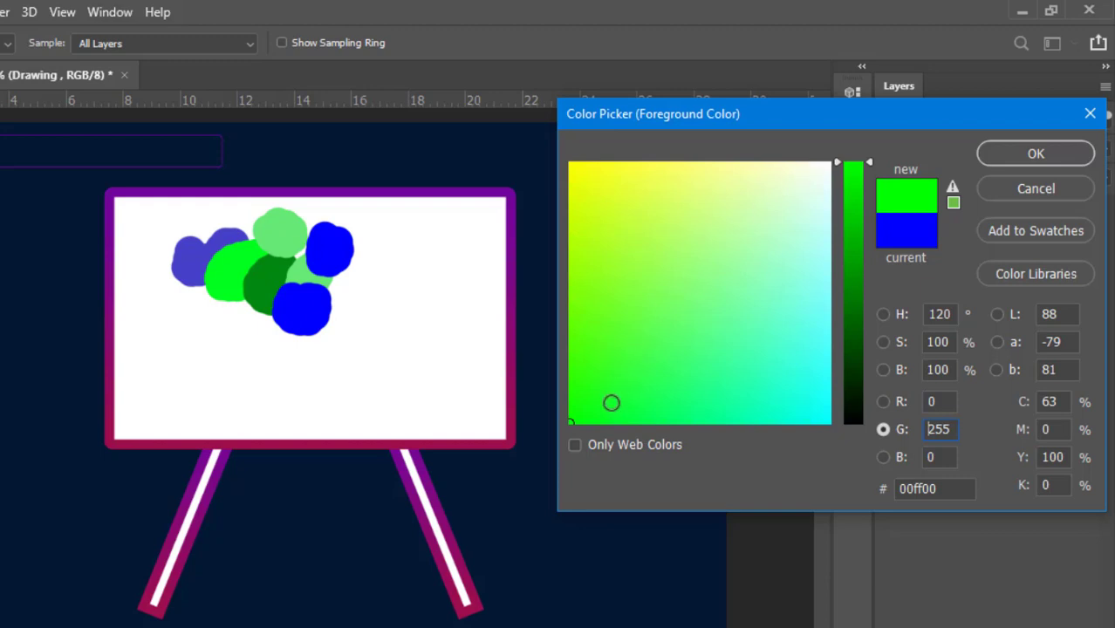
Choose the purple #7360e4 in blue-channel mode with blue at 228 and brush two blobs beside the pure blue ones
mouse_move(590, 420)
left_mouse_down()
mouse_move(625, 348)
mouse_move(785, 173)
mouse_move(575, 411)
mouse_move(802, 169)
left_mouse_up()
left_click(883, 456)
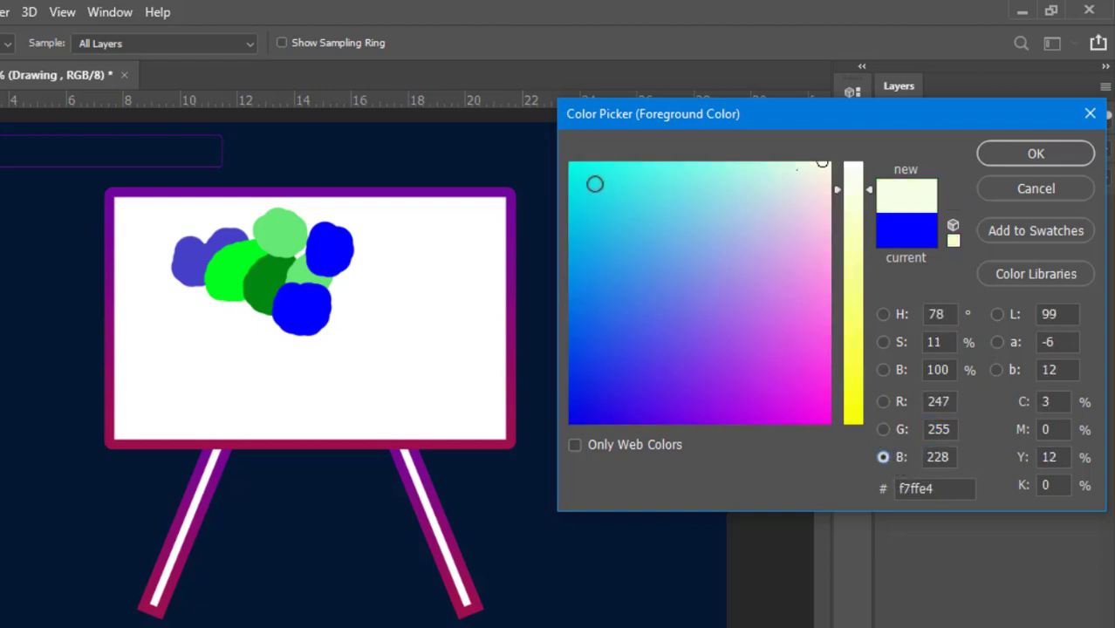
mouse_move(595, 184)
left_mouse_down()
mouse_move(780, 362)
mouse_move(846, 398)
left_mouse_up()
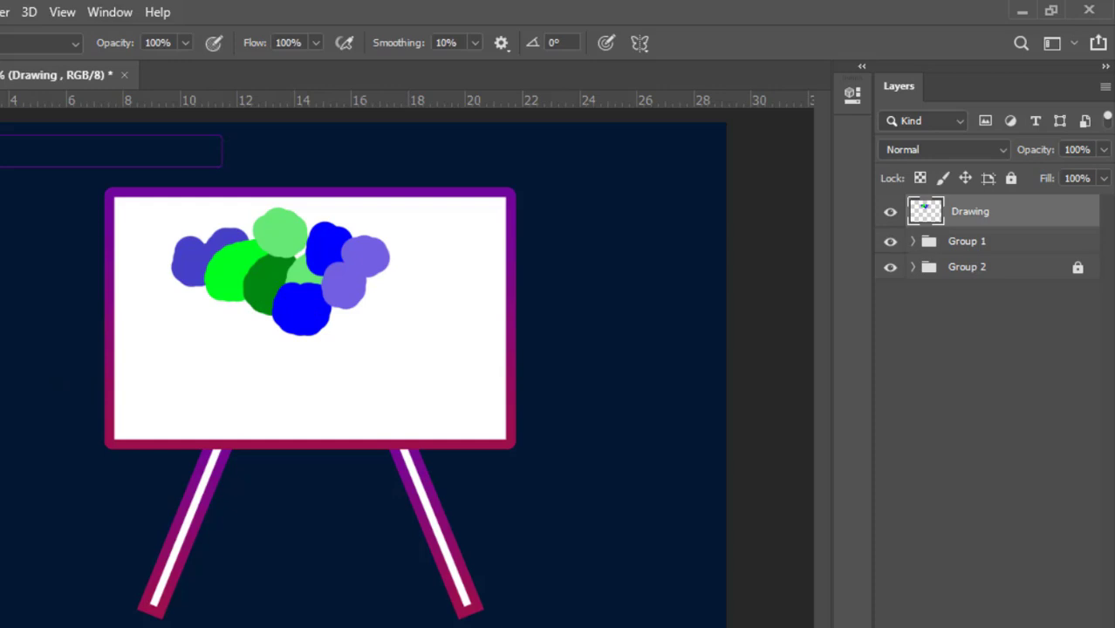
left_click(23, 322)
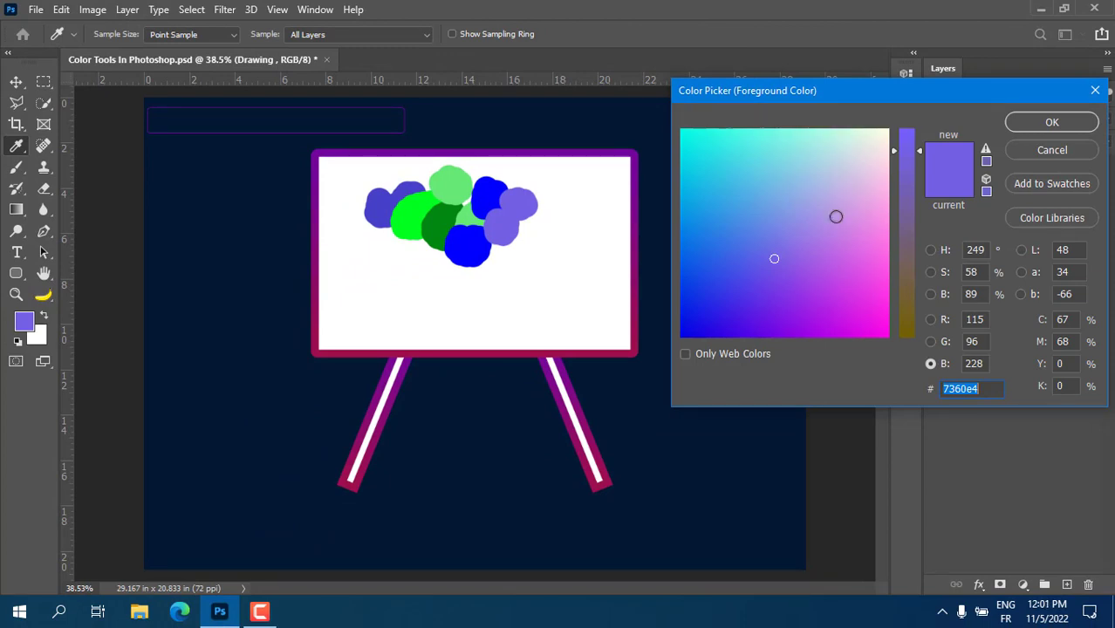
left_click(1070, 149)
key("b")
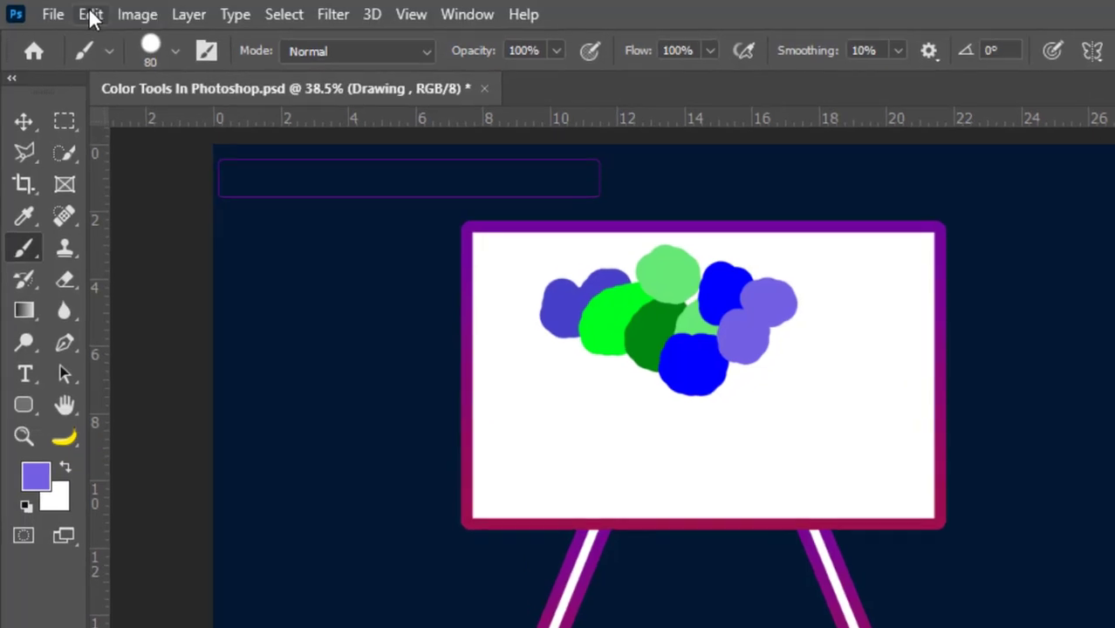
Assign the keyboard shortcut C to Foreground Color Picker among the tool shortcuts and accept the change
left_click(91, 16)
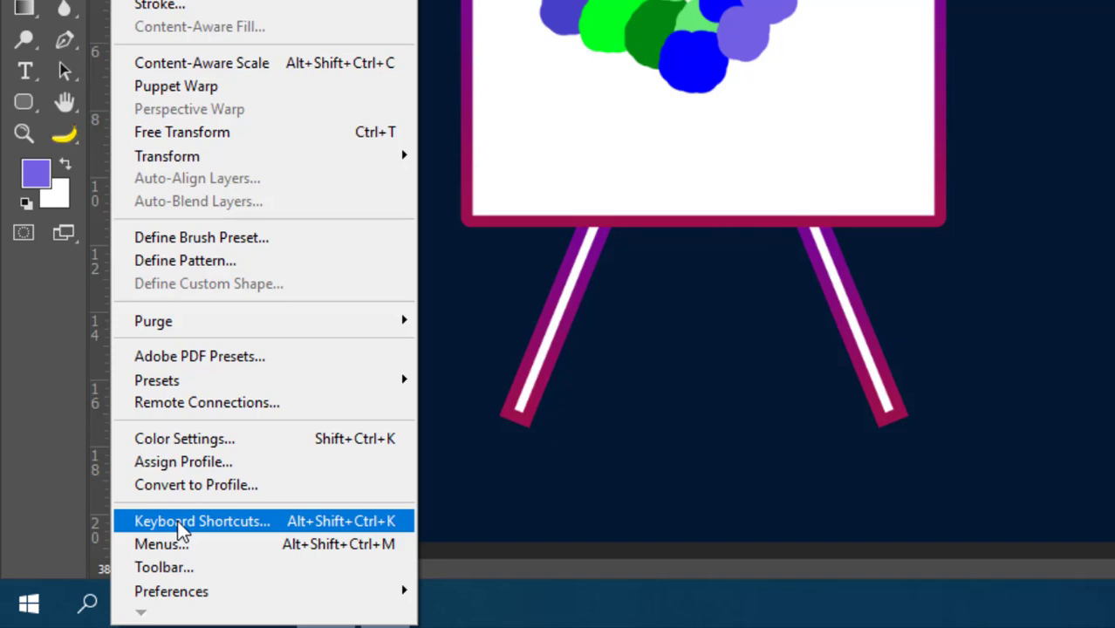
left_click(180, 523)
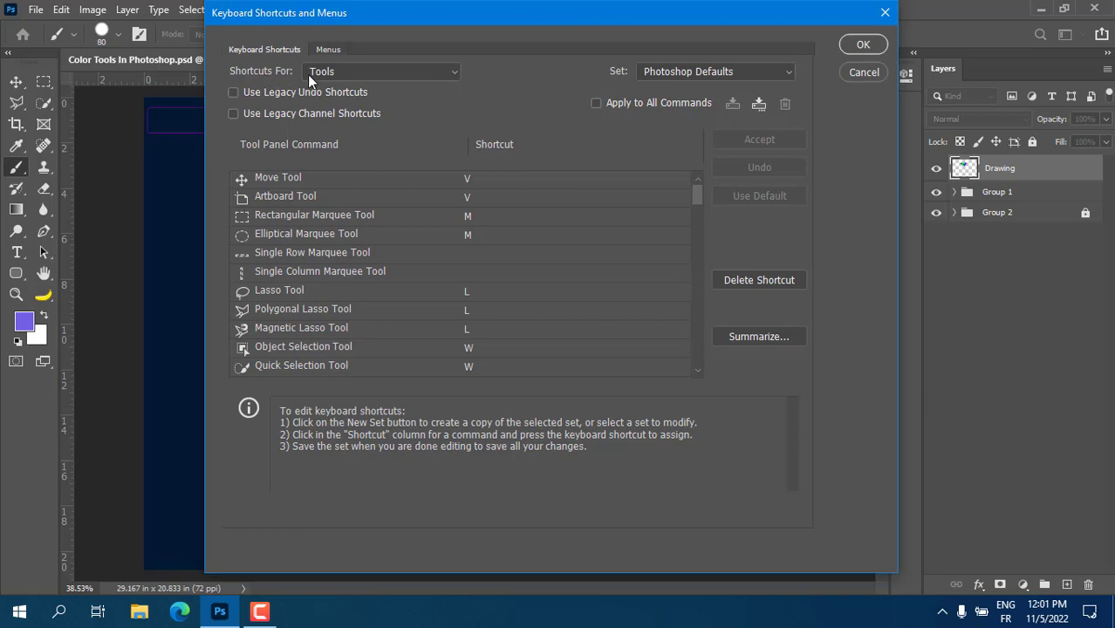
left_click(362, 73)
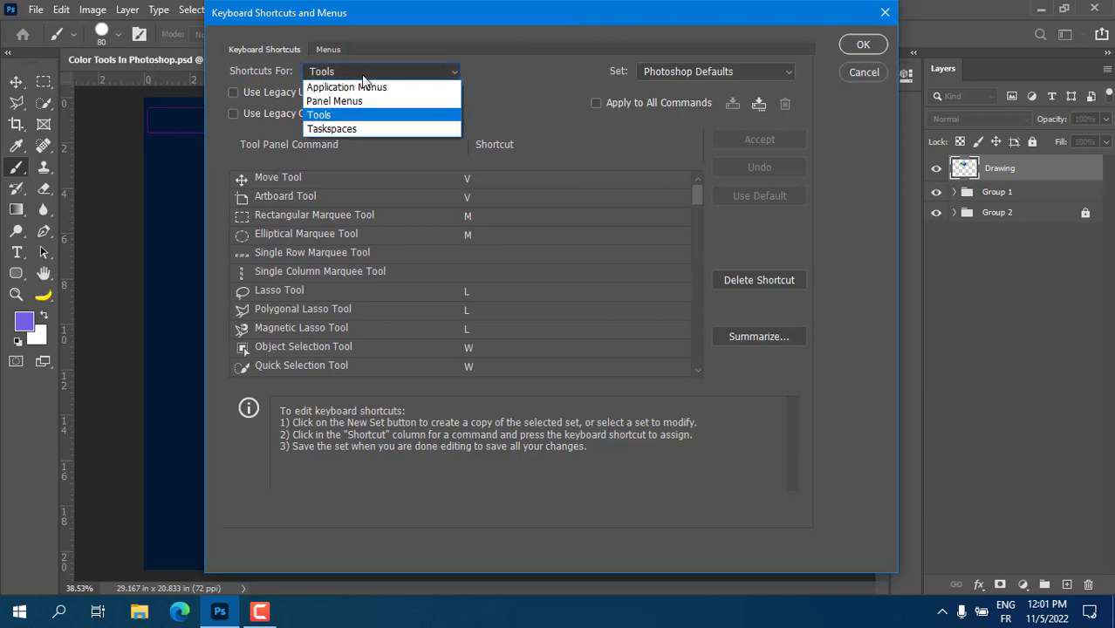
left_click(334, 119)
left_click_drag(695, 202, 696, 335)
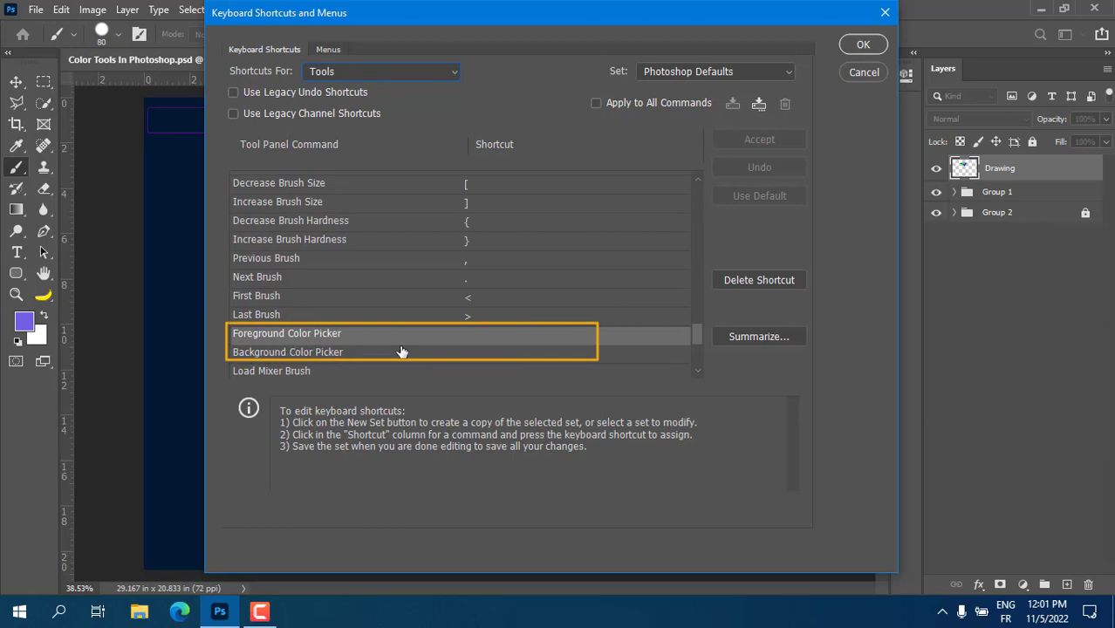
left_click(483, 340)
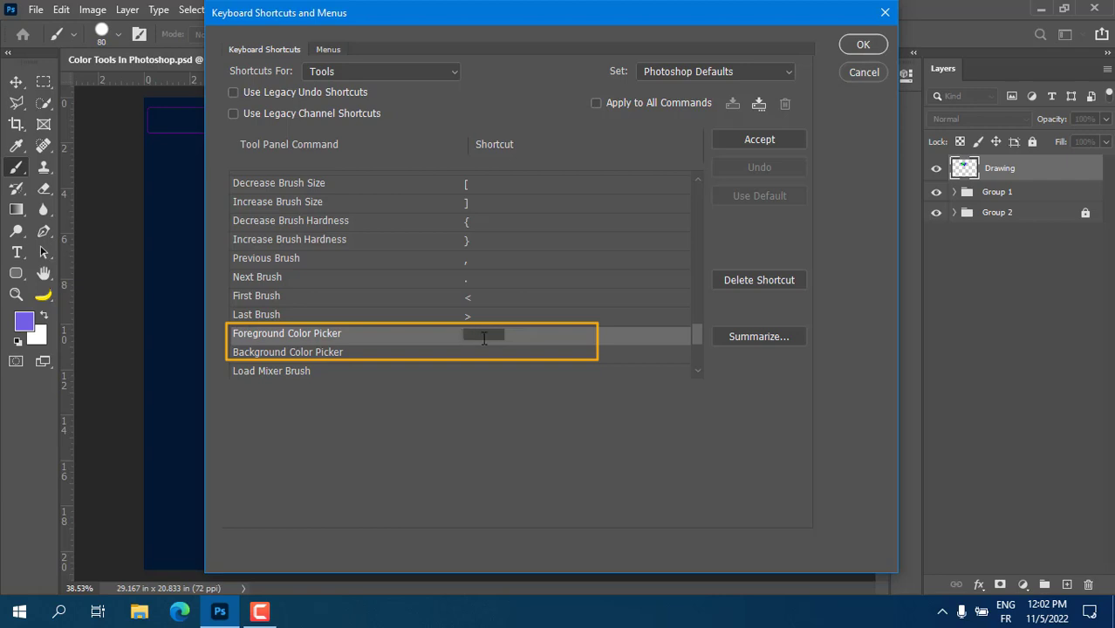
key("c")
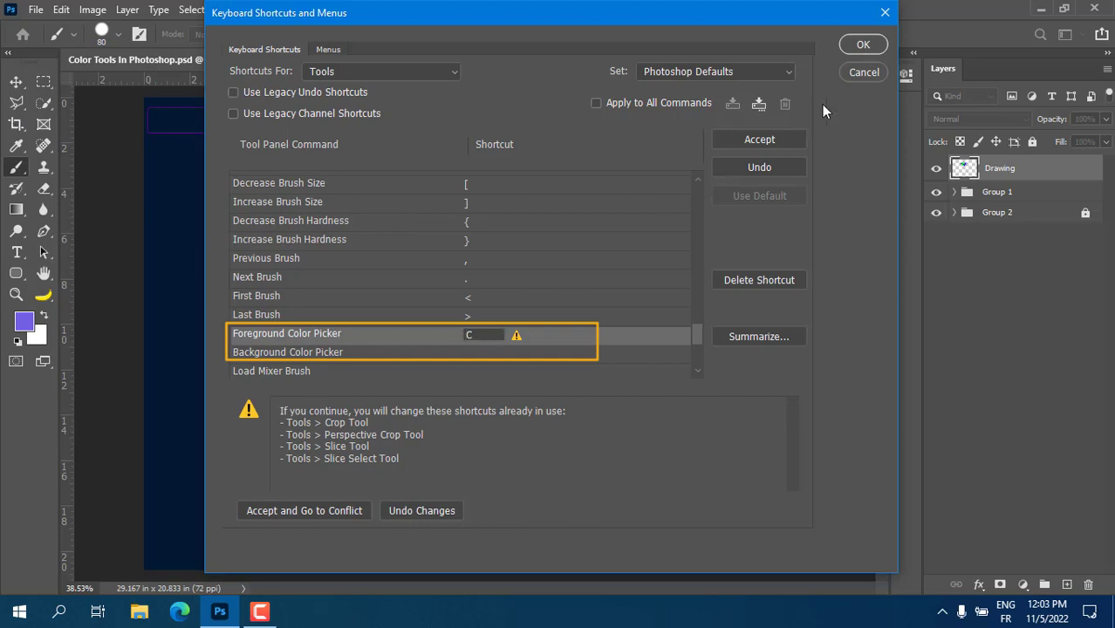
left_click(860, 46)
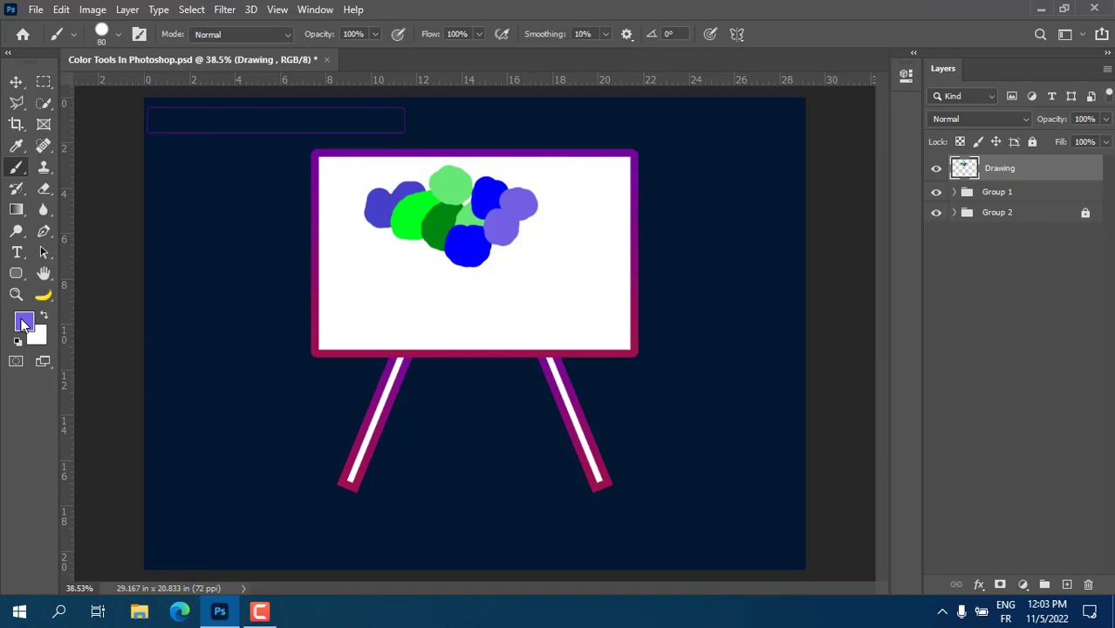
Choose the light lavender #9ea2e4 as foreground colour and brush a blob below the dark green one
left_click(23, 325)
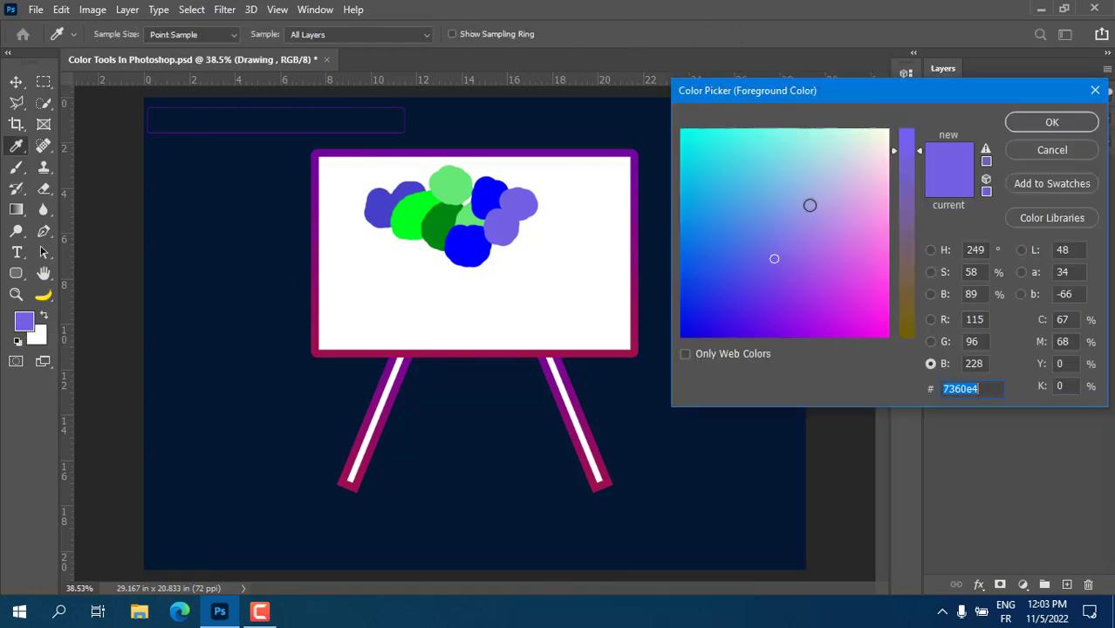
left_click(810, 205)
left_click(1051, 122)
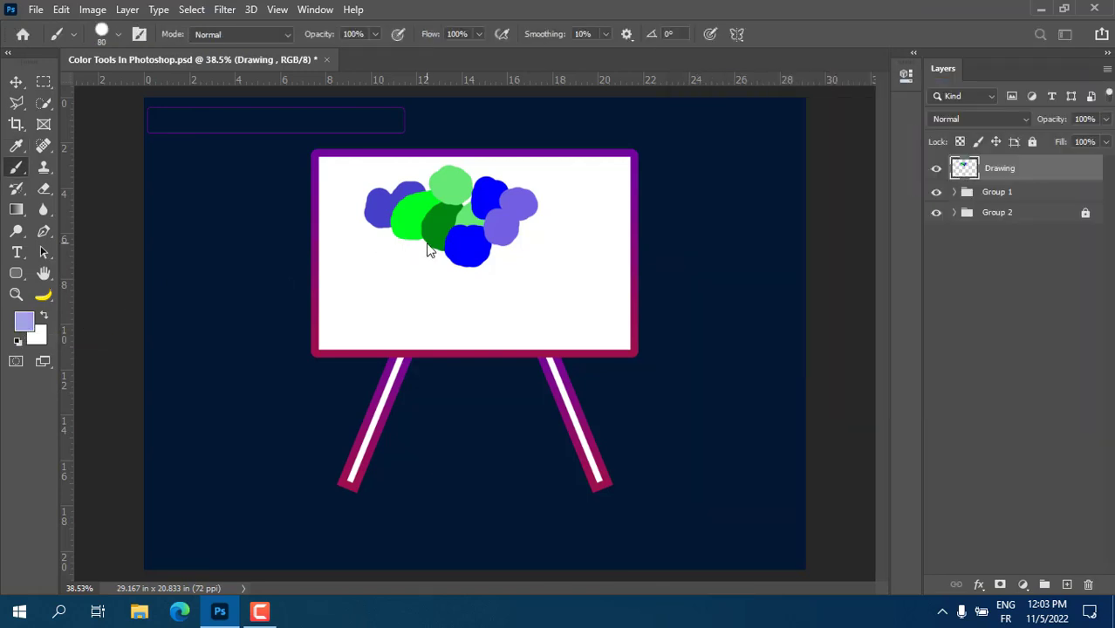
mouse_move(427, 250)
left_mouse_down()
mouse_move(441, 258)
mouse_move(438, 248)
left_mouse_up()
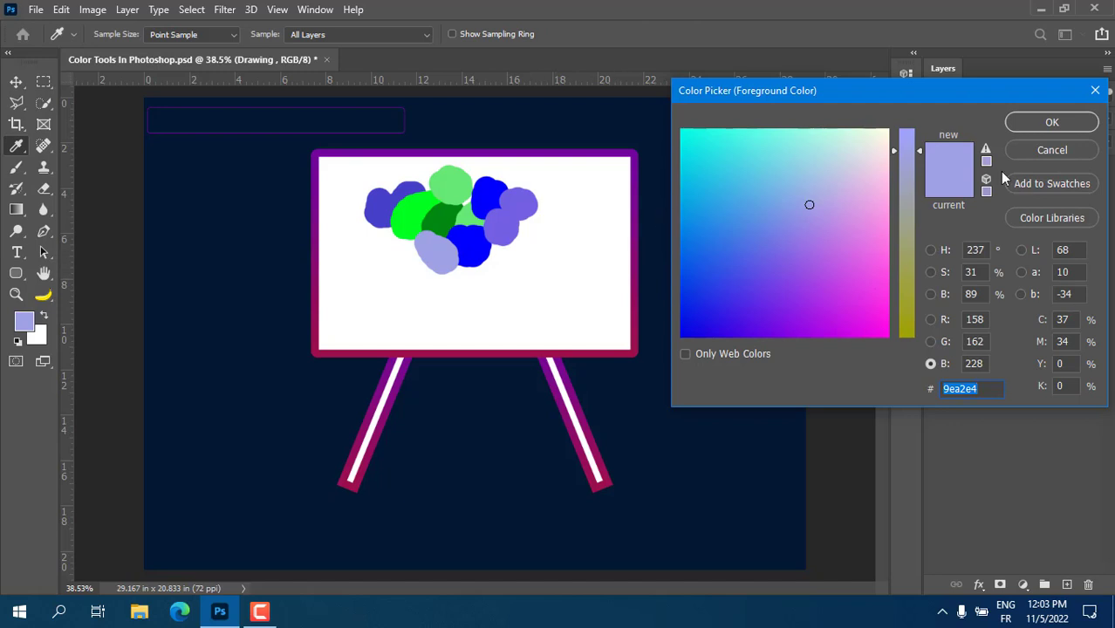
left_click(1040, 129)
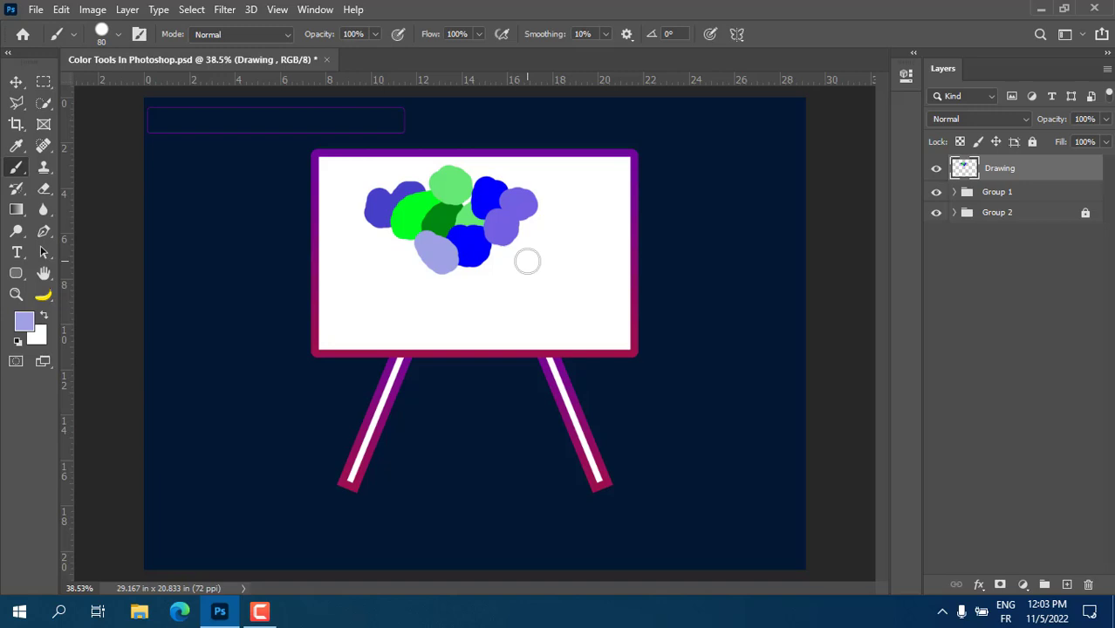
Choose the sky blue with R 39, G 140, B 228 as foreground colour and brush a blob beside the purple ones
left_click(29, 326)
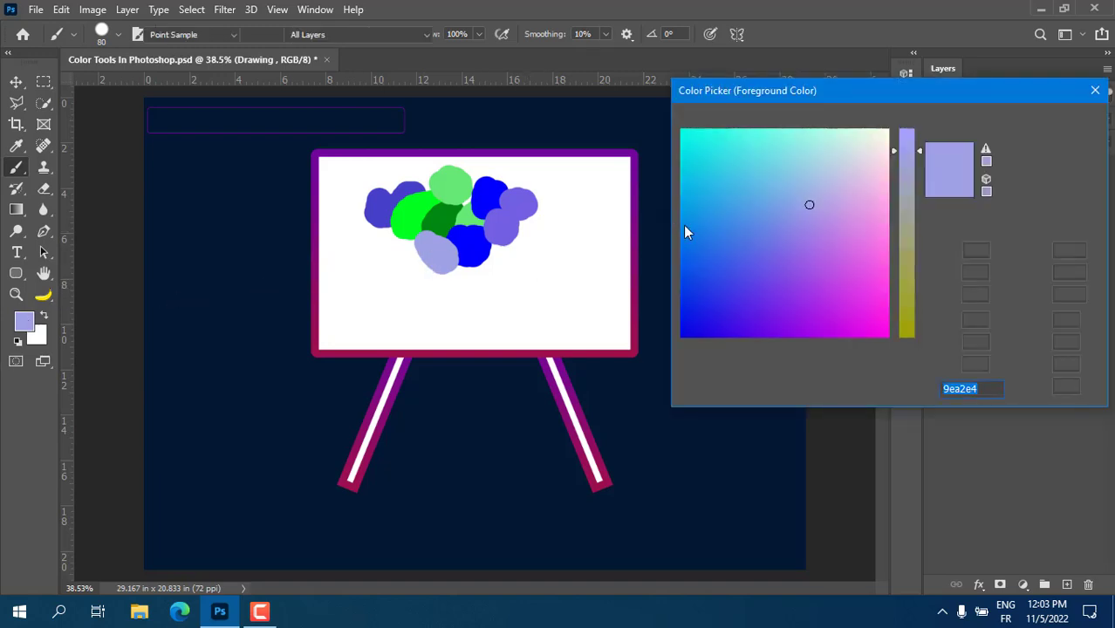
left_click(712, 222)
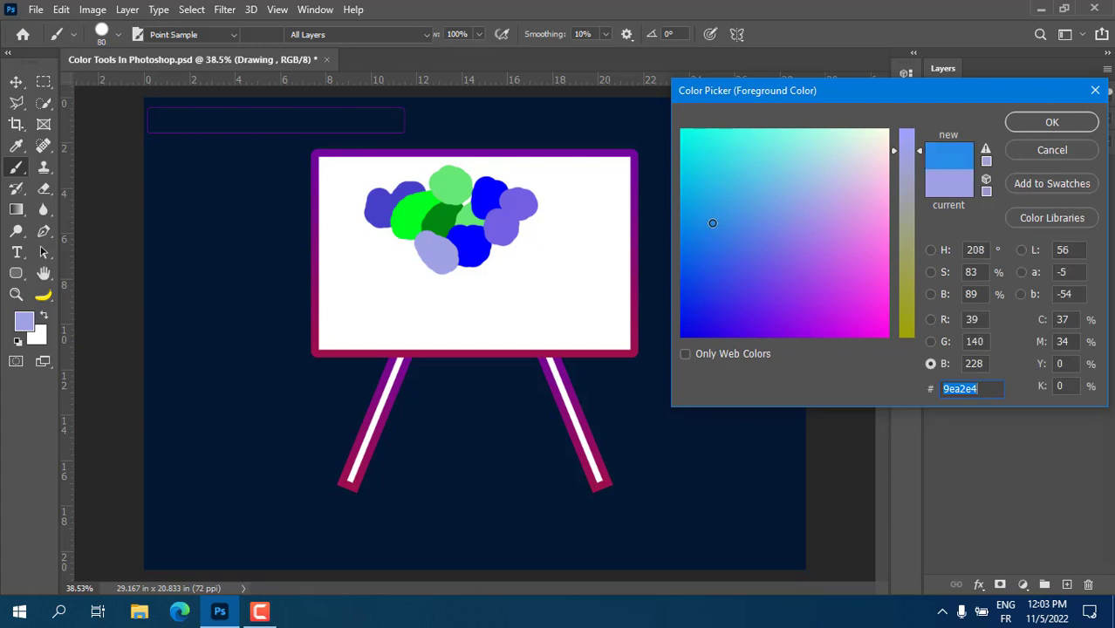
left_click(1051, 123)
key("b")
mouse_move(520, 228)
left_mouse_down()
mouse_move(543, 237)
mouse_move(527, 223)
left_mouse_up()
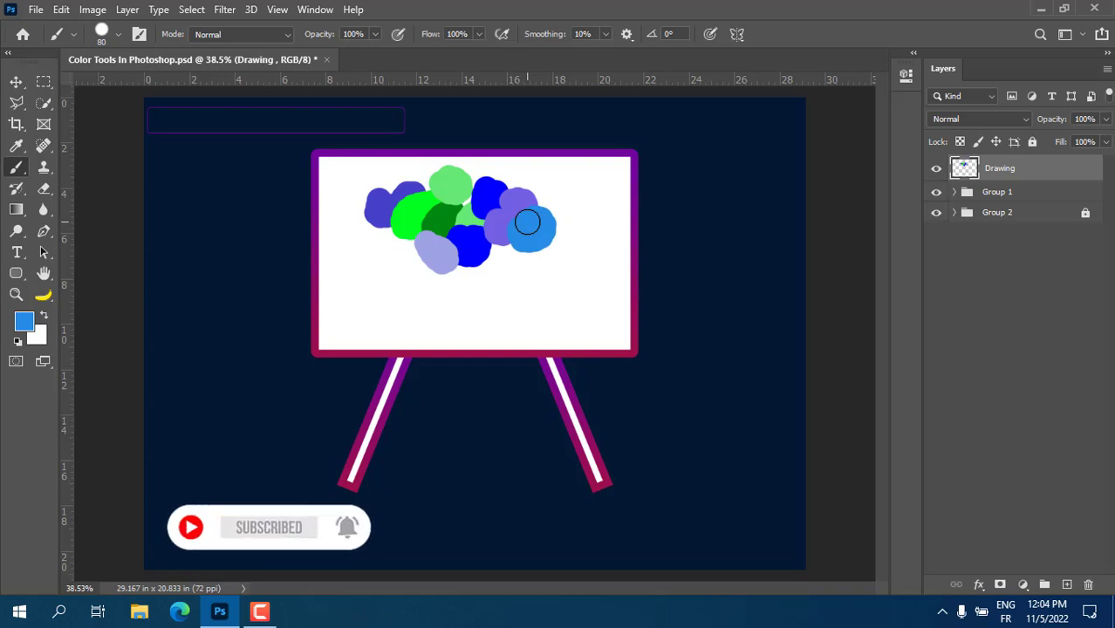
Show the Color panel, choose cream (H 43, S 27, B 100) and brush a blob below the purple ones
left_click(318, 10)
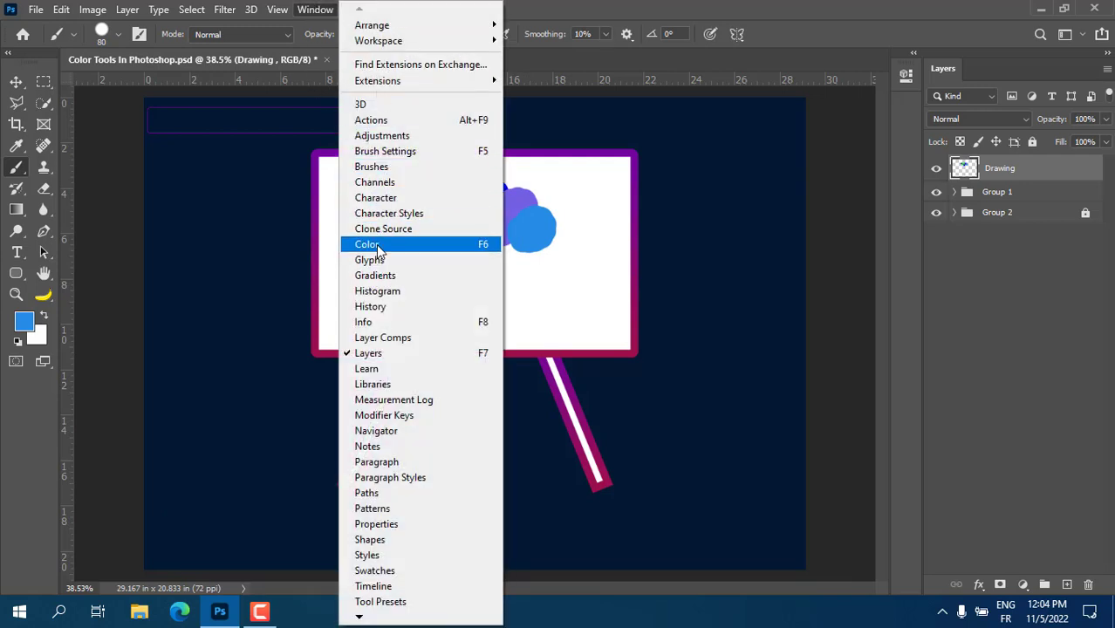
left_click(377, 249)
left_click(962, 168)
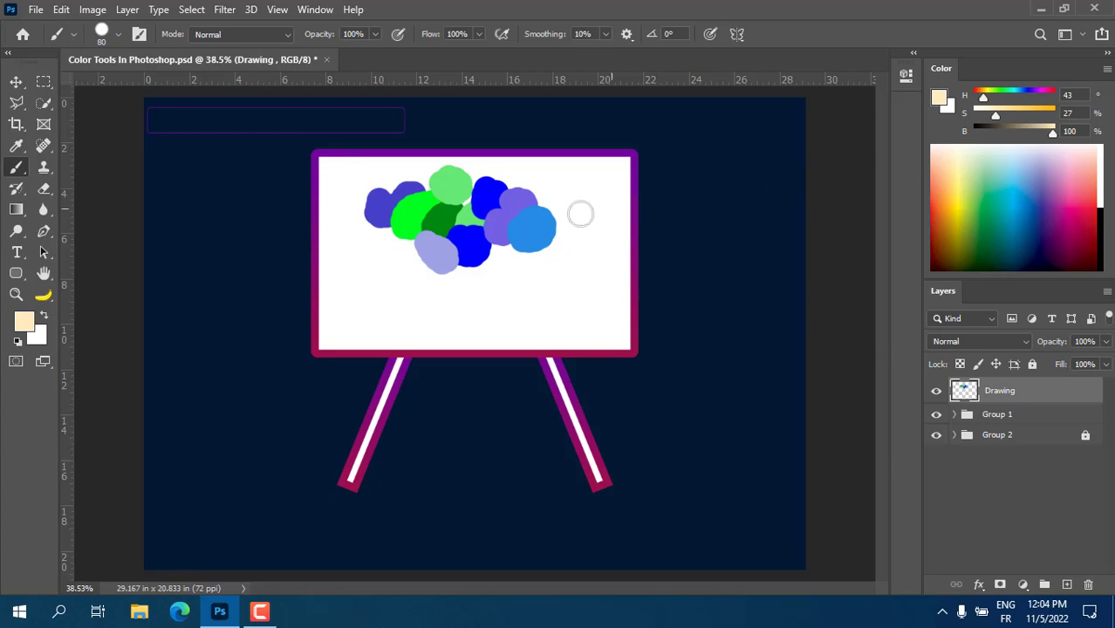
mouse_move(488, 249)
left_mouse_down()
mouse_move(517, 252)
mouse_move(506, 251)
left_mouse_up()
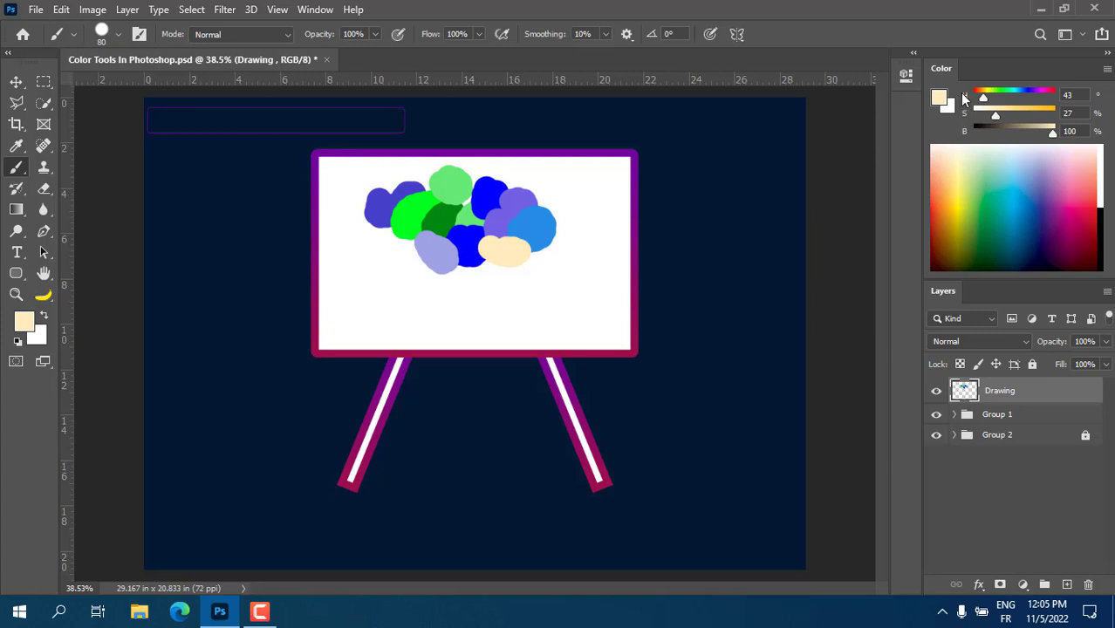
Brush sample blobs on the whiteboard in teal, magenta (H 320, S 86, B 75) and light pink (H 330, S 30, B 93)
left_click_drag(1036, 133, 1007, 96)
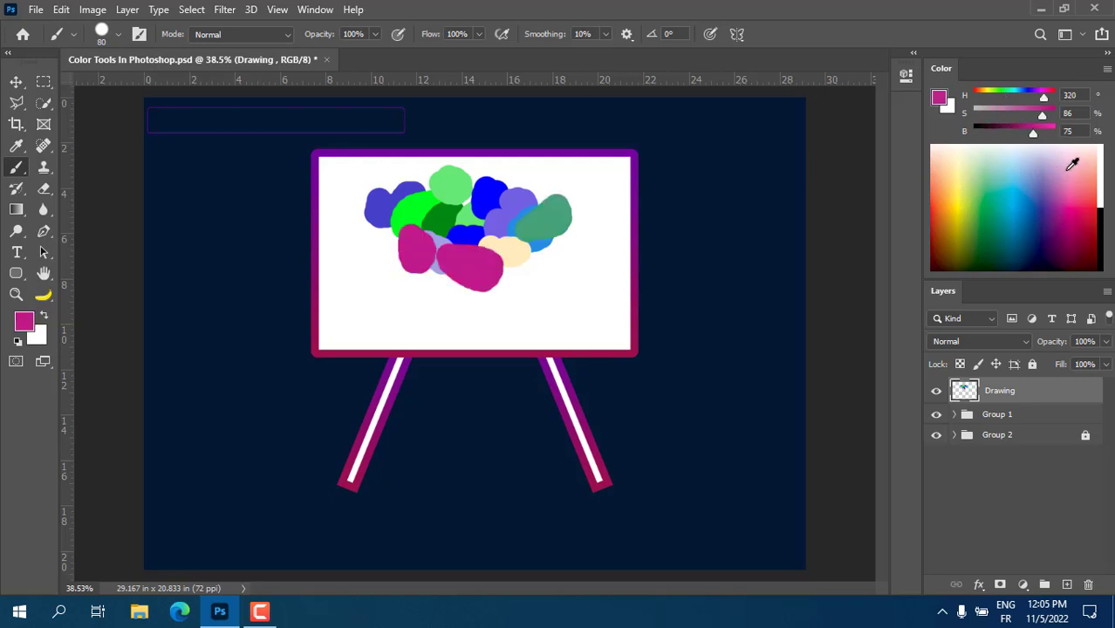
left_click(1074, 164)
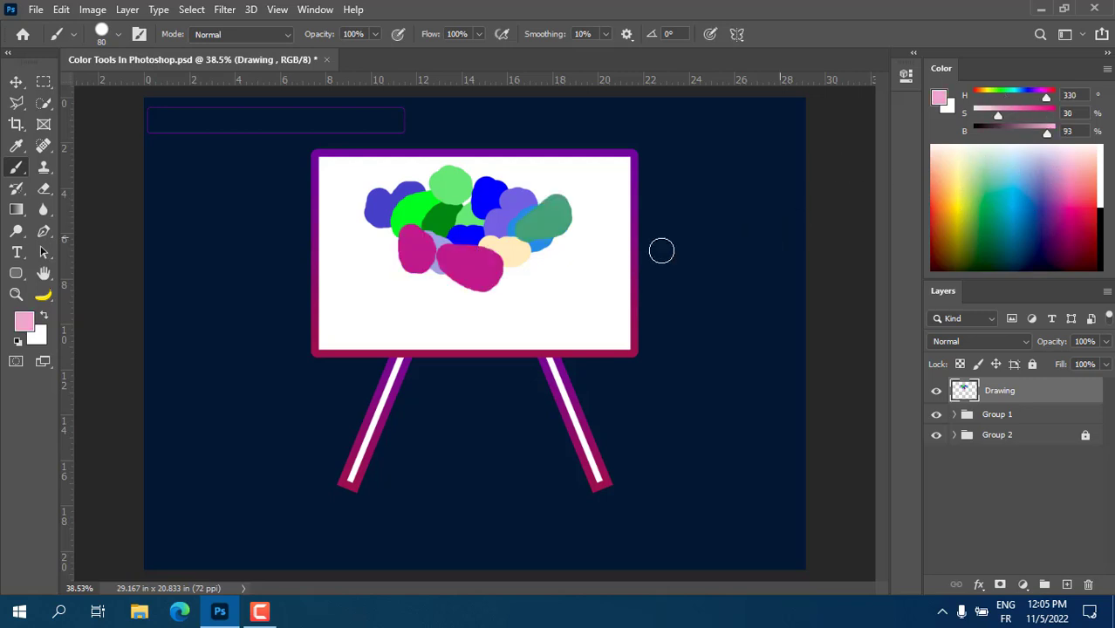
mouse_move(527, 266)
left_mouse_down()
mouse_move(548, 249)
mouse_move(526, 269)
left_mouse_up()
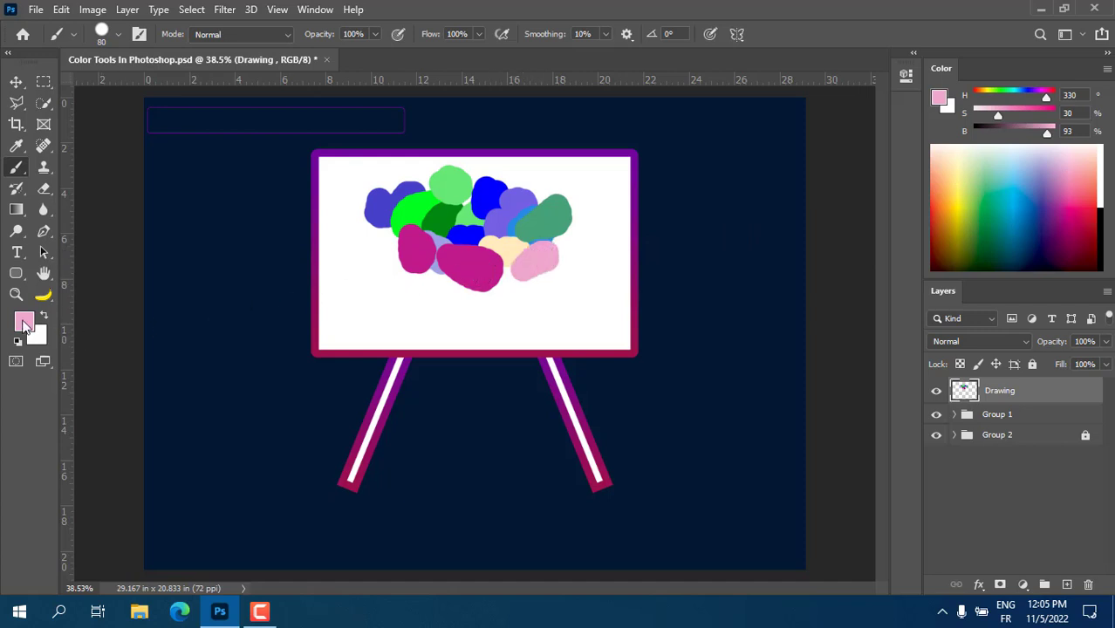
mouse_move(534, 292)
left_mouse_down()
mouse_move(523, 283)
mouse_move(552, 264)
mouse_move(539, 274)
left_mouse_up()
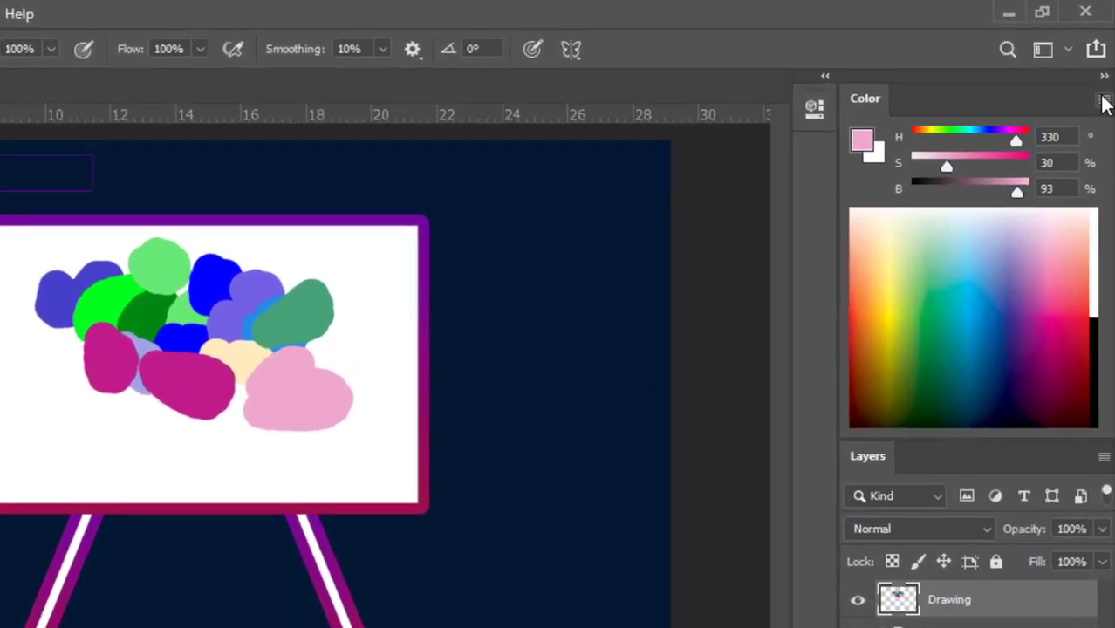
Switch the Color panel to the Color Wheel, choose a yellow hue of 49° and brush a pale yellow blob above the teal one
left_click(1107, 69)
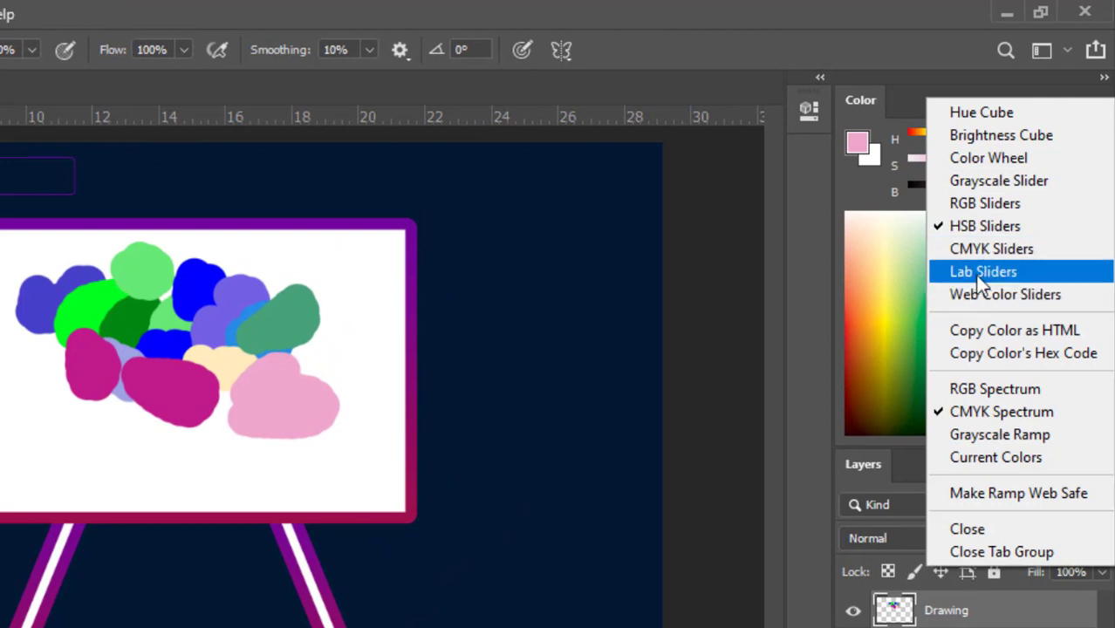
left_click(981, 159)
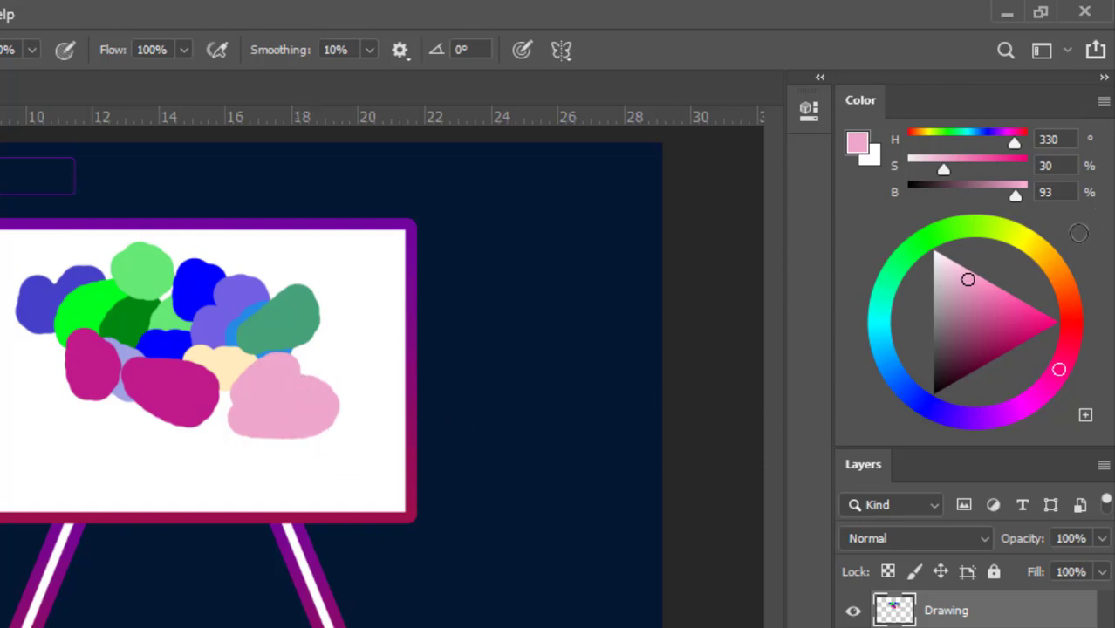
left_click(1042, 248)
left_click_drag(259, 282, 308, 277)
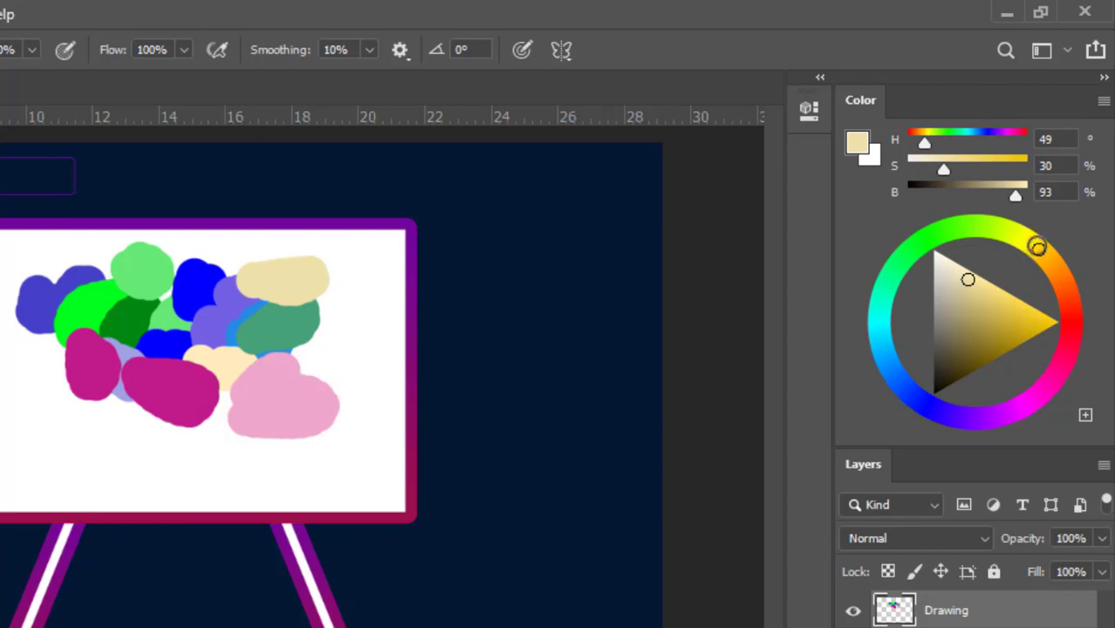
Choose a light blue with hue 232° and brush a blob, and brush a vivid blue one (S 95, B 93) beneath it
left_click(916, 398)
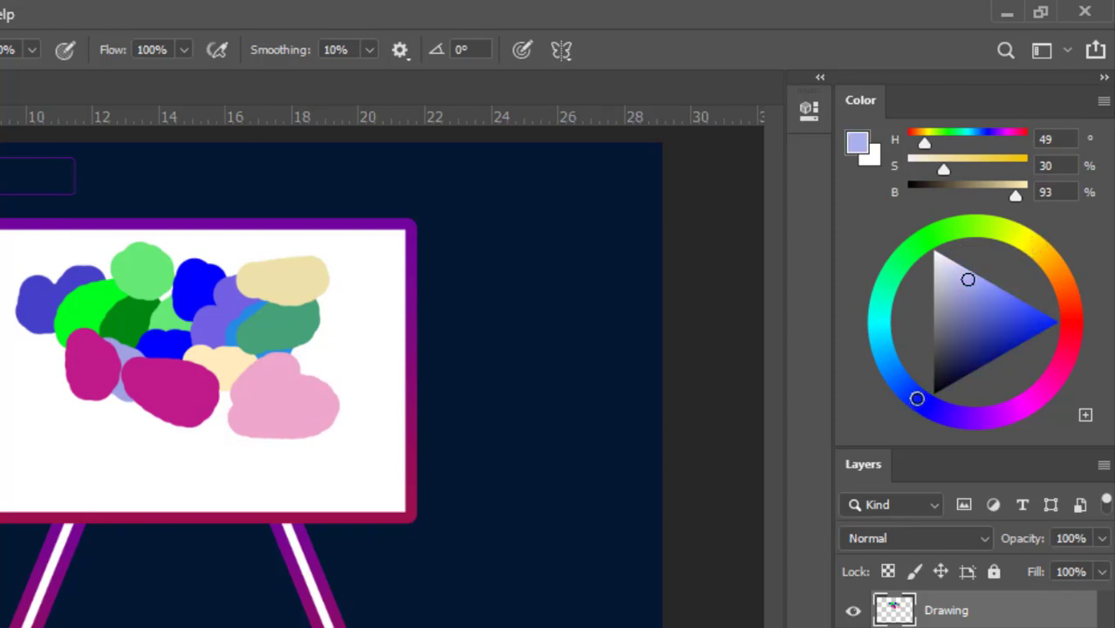
mouse_move(208, 403)
left_mouse_down()
mouse_move(214, 421)
mouse_move(246, 427)
mouse_move(228, 410)
left_mouse_up()
left_click(975, 313)
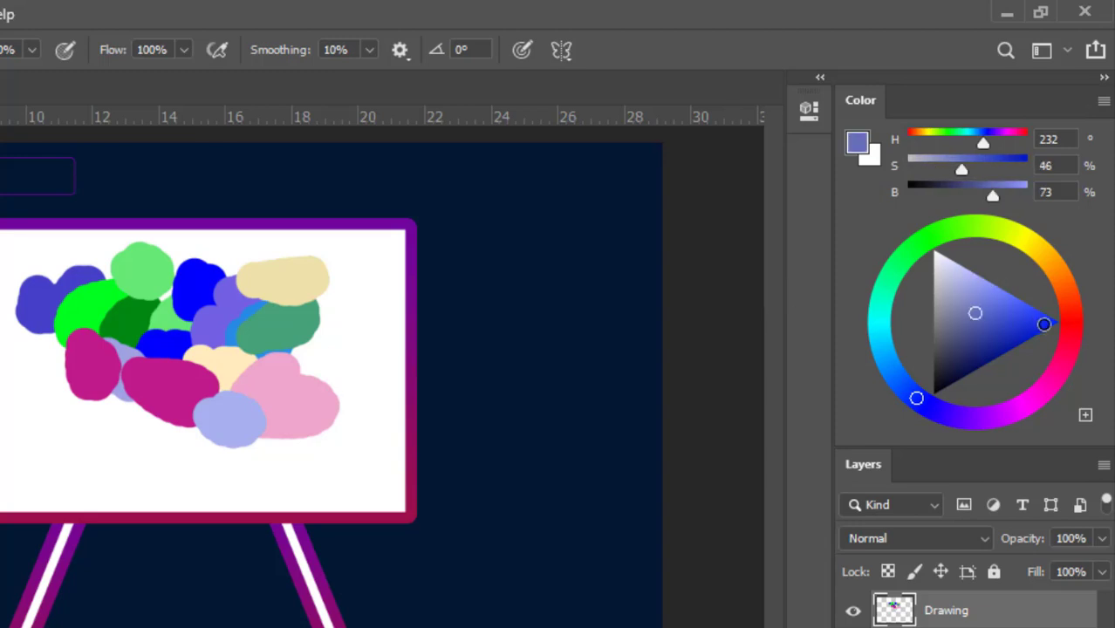
left_click(1044, 324)
mouse_move(204, 441)
left_mouse_down()
mouse_move(258, 442)
mouse_move(222, 432)
left_mouse_up()
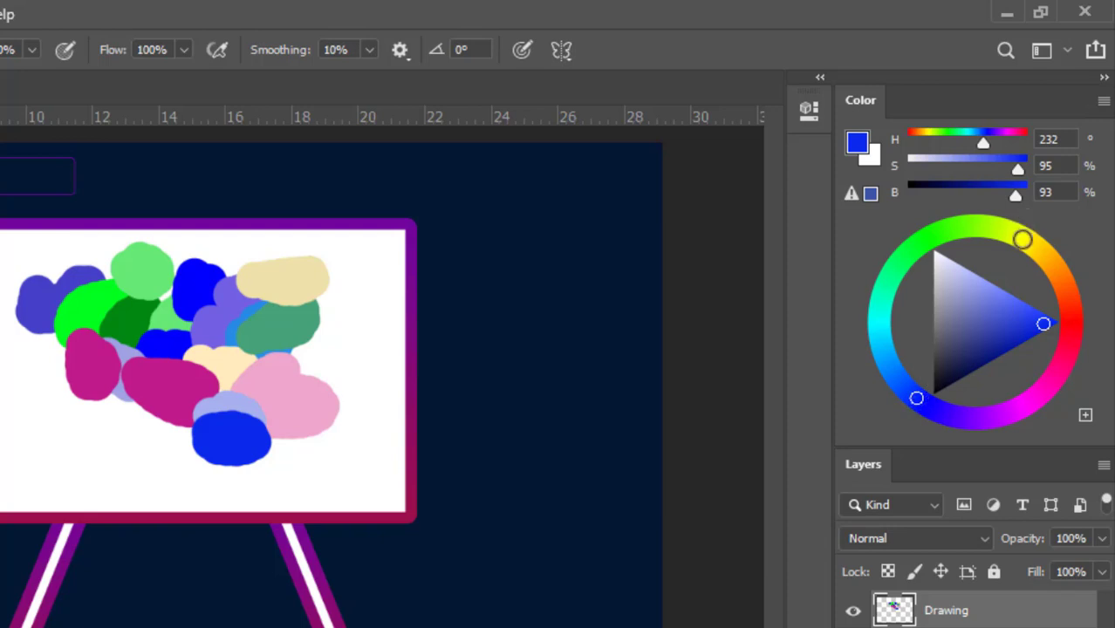
Choose a yellow with hue 60° on the color wheel and brush a blob beside the vivid blue one
left_click(1026, 236)
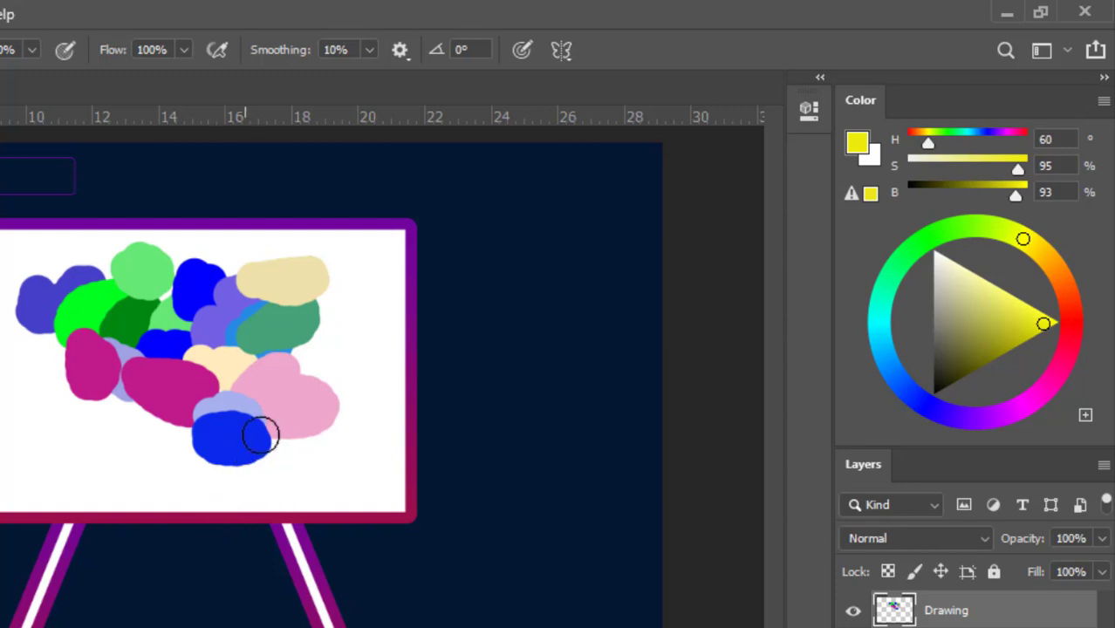
mouse_move(262, 433)
left_mouse_down()
mouse_move(289, 460)
mouse_move(303, 445)
mouse_move(284, 428)
left_mouse_up()
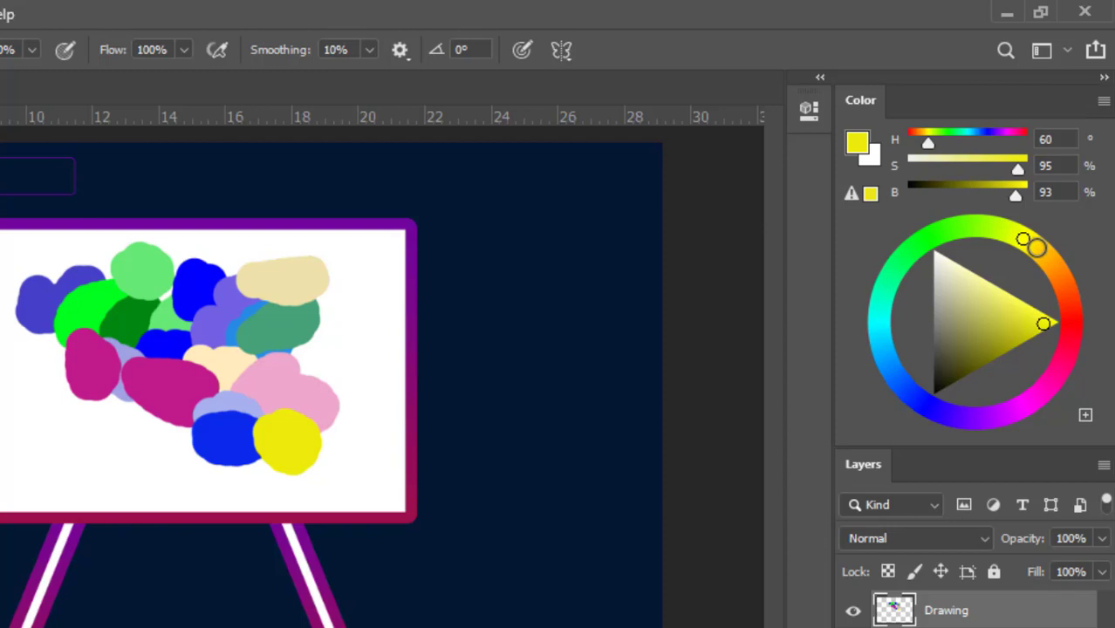
Switch the Color panel to the Hue Cube, choose an olive green and brush two blobs at the lower left of the samples
left_click(1104, 101)
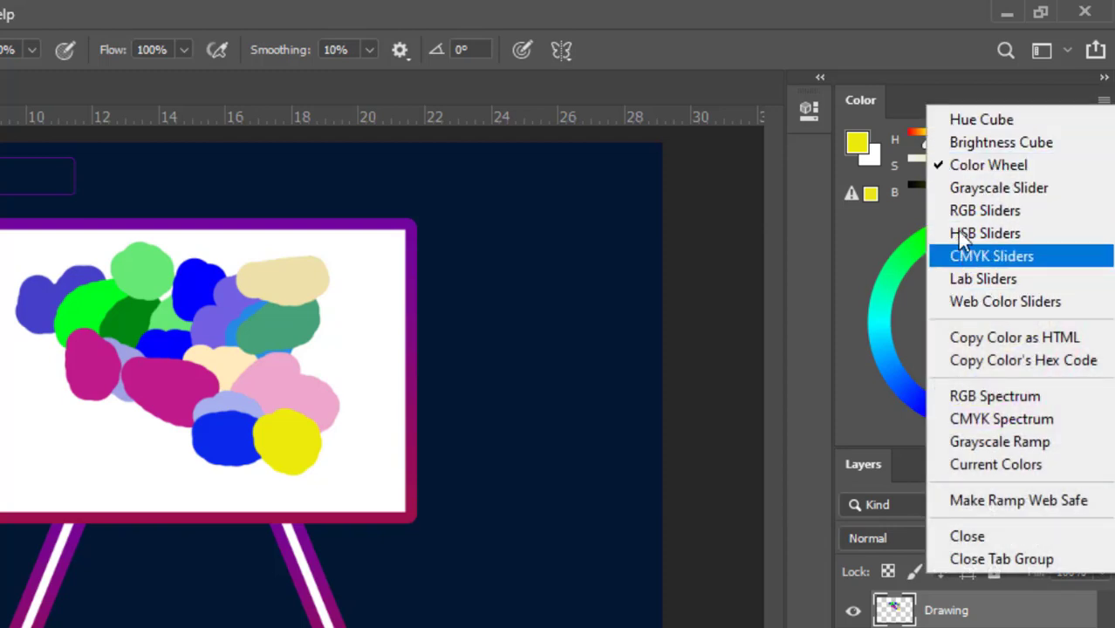
left_click(963, 126)
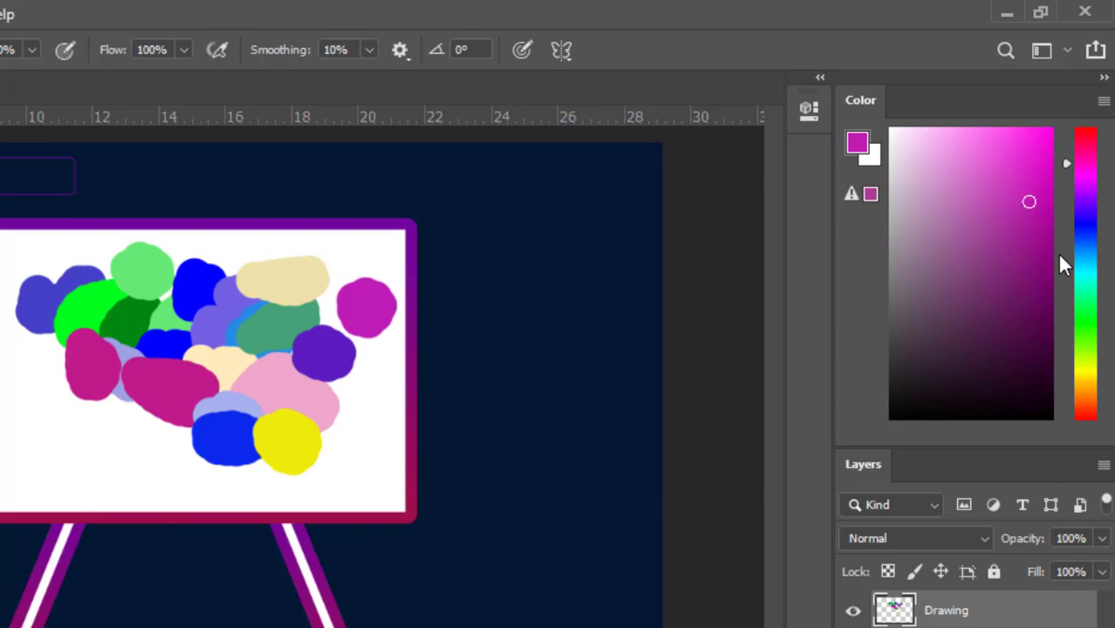
left_click_drag(1063, 259, 1047, 353)
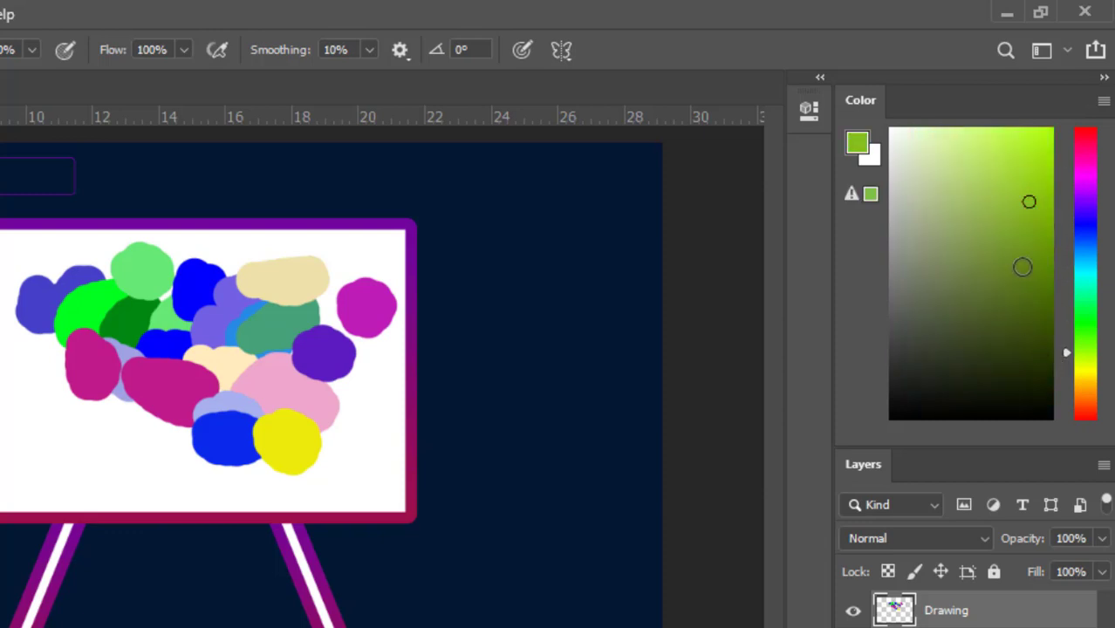
left_click(1025, 253)
left_click(1020, 193)
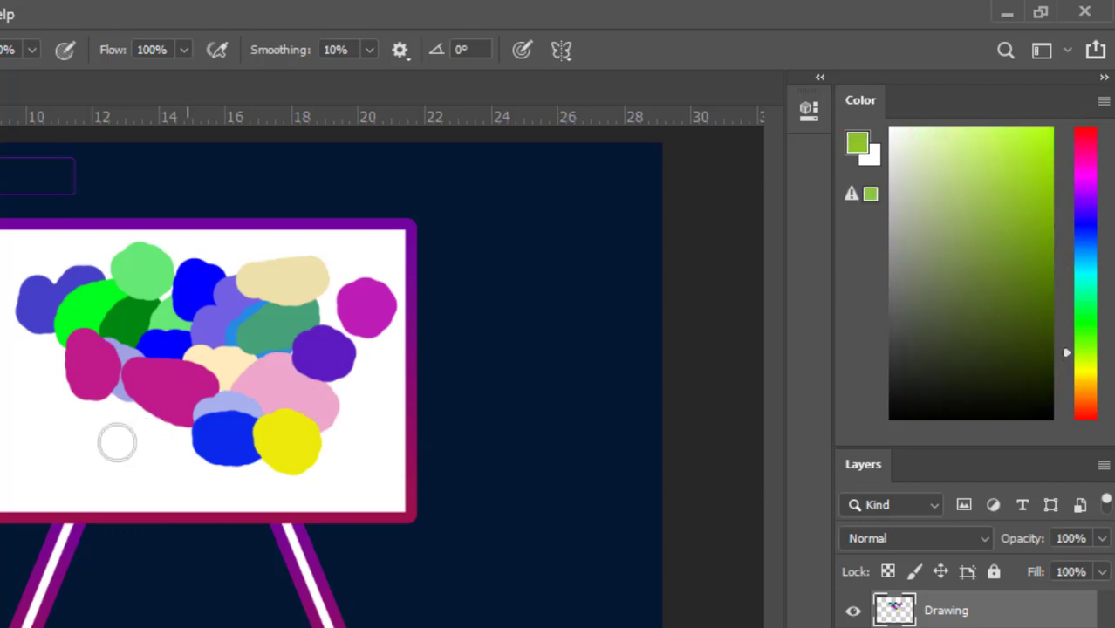
mouse_move(117, 442)
left_mouse_down()
mouse_move(110, 434)
mouse_move(146, 418)
mouse_move(75, 407)
mouse_move(44, 351)
mouse_move(67, 361)
mouse_move(60, 347)
left_mouse_up()
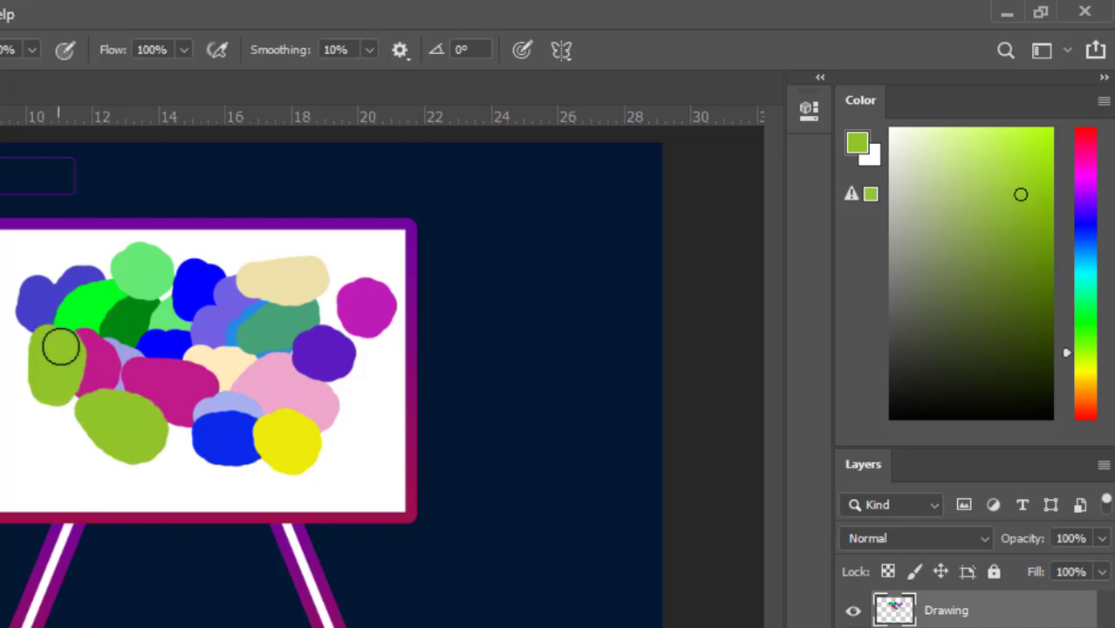
Choose an orange-red hue and brush one blob at each end of the pale yellow blob
left_click(1086, 415)
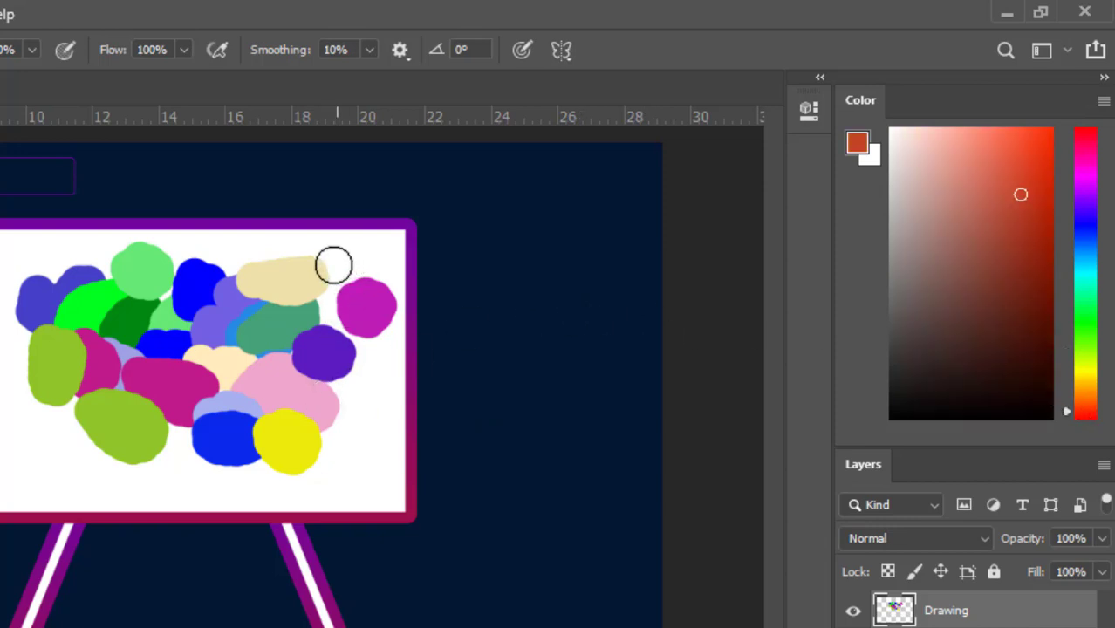
mouse_move(334, 265)
left_mouse_down()
mouse_move(344, 300)
mouse_move(341, 259)
mouse_move(353, 264)
left_mouse_up()
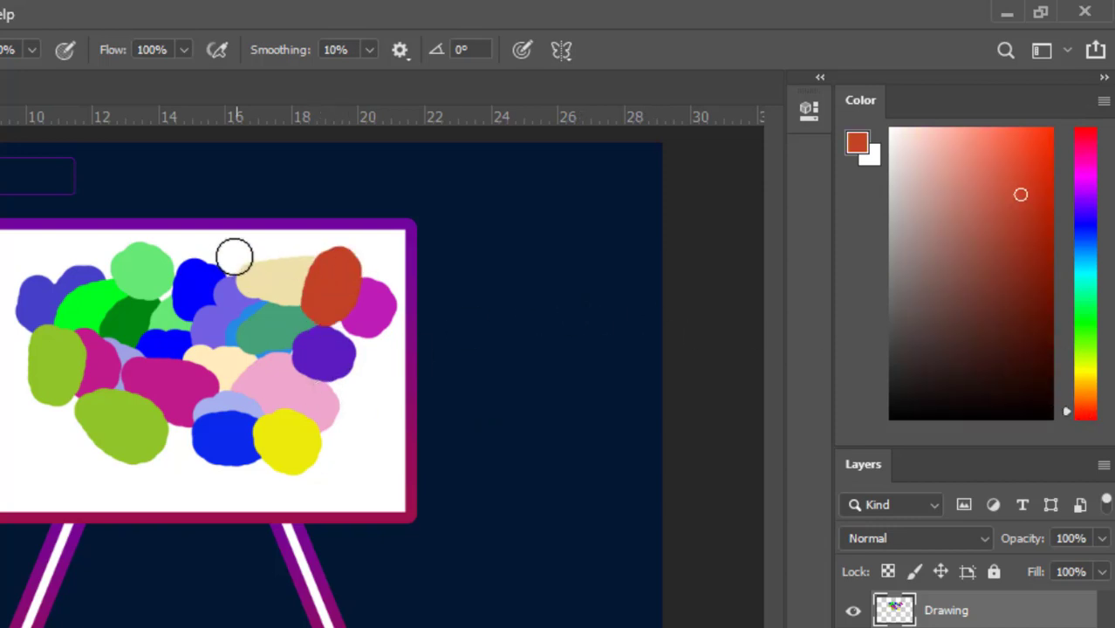
mouse_move(235, 257)
left_mouse_down()
mouse_move(214, 277)
mouse_move(233, 262)
left_mouse_up()
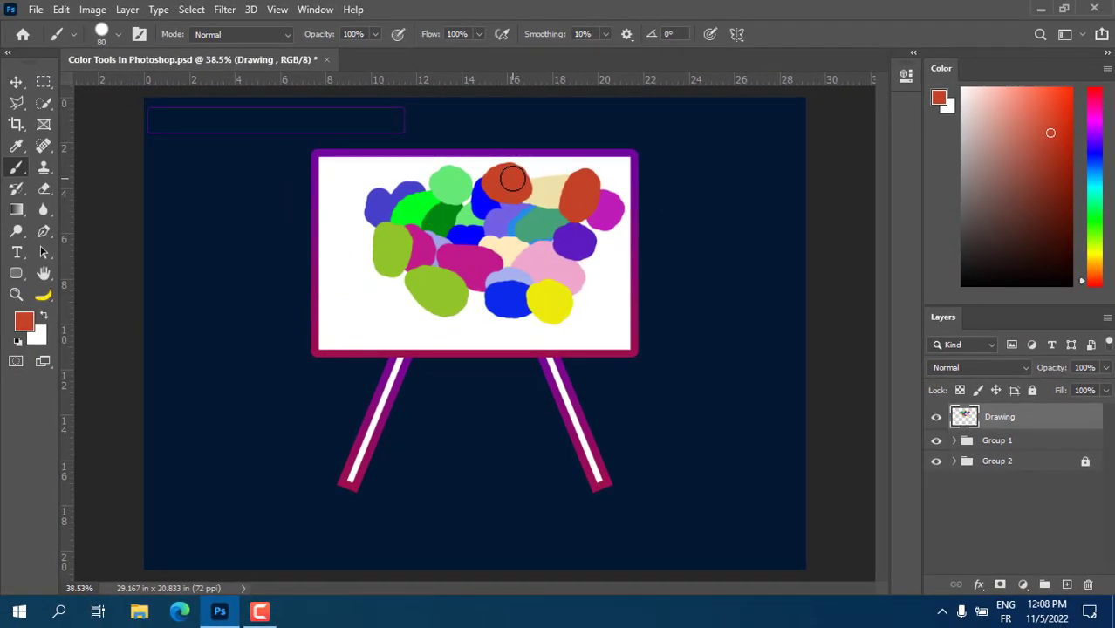
Show the Swatches panel and expand its RGB group
left_click(316, 9)
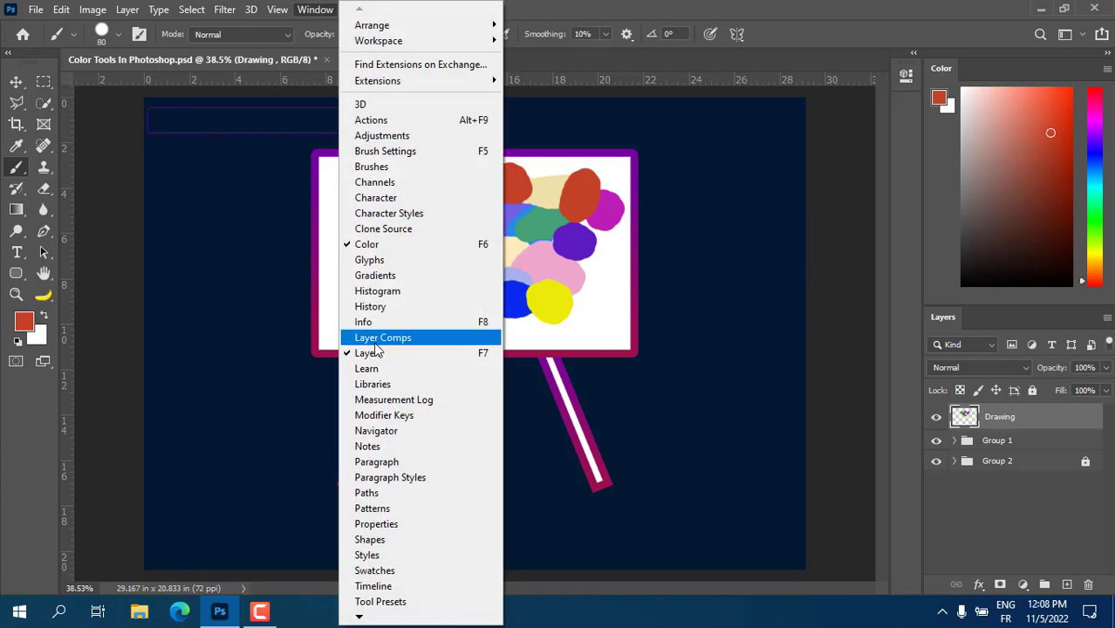
left_click(378, 572)
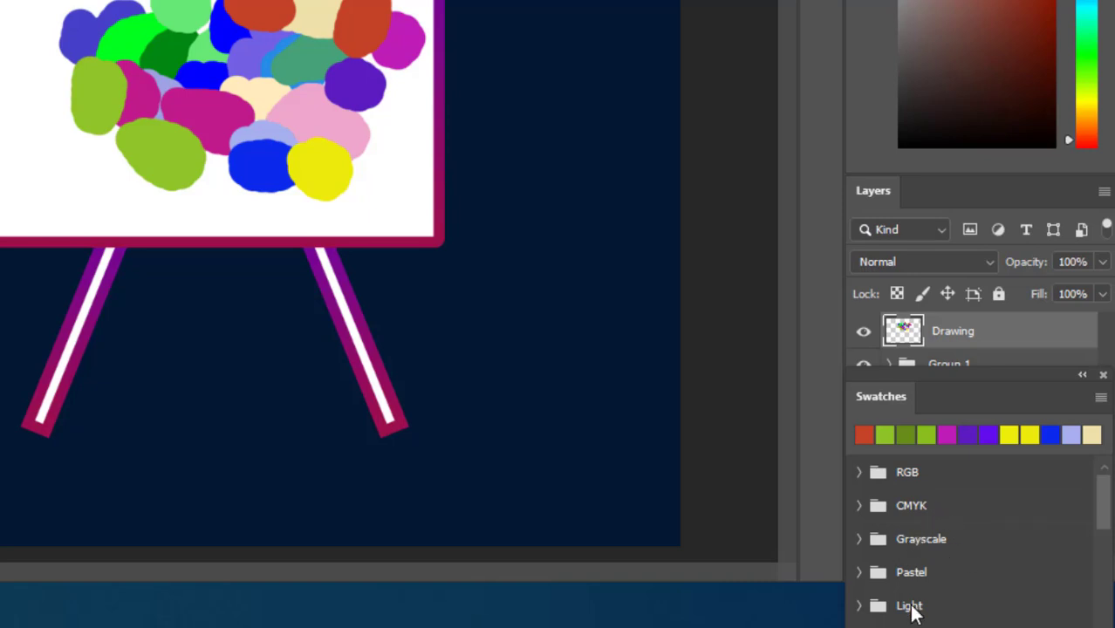
left_click(858, 472)
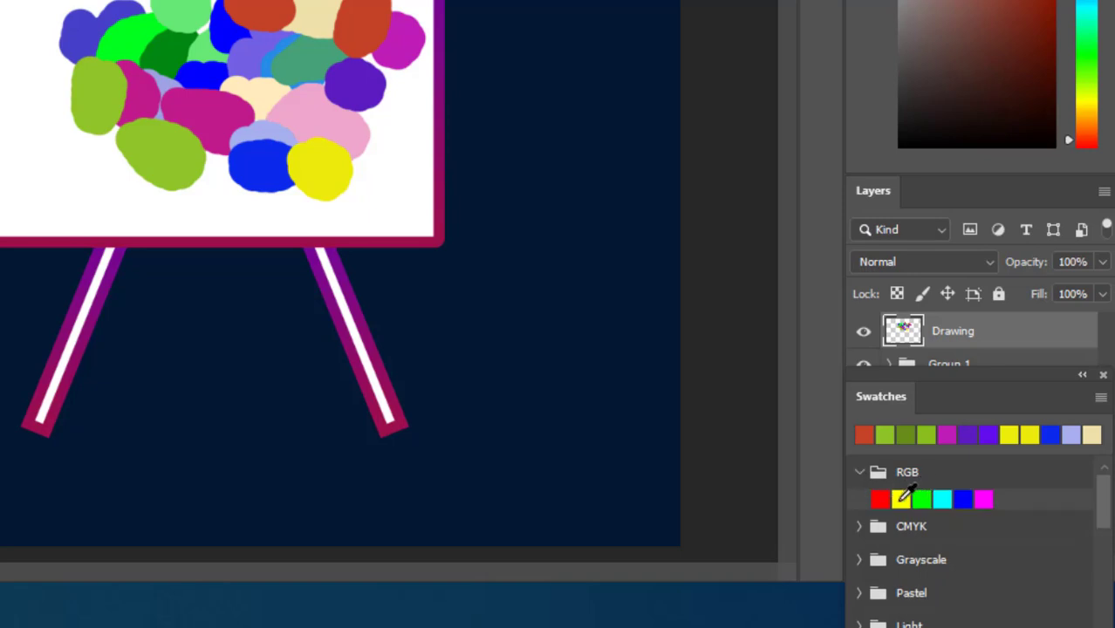
Choose the RGB yellow swatch and brush three blobs around the olive green ones
left_click(902, 499)
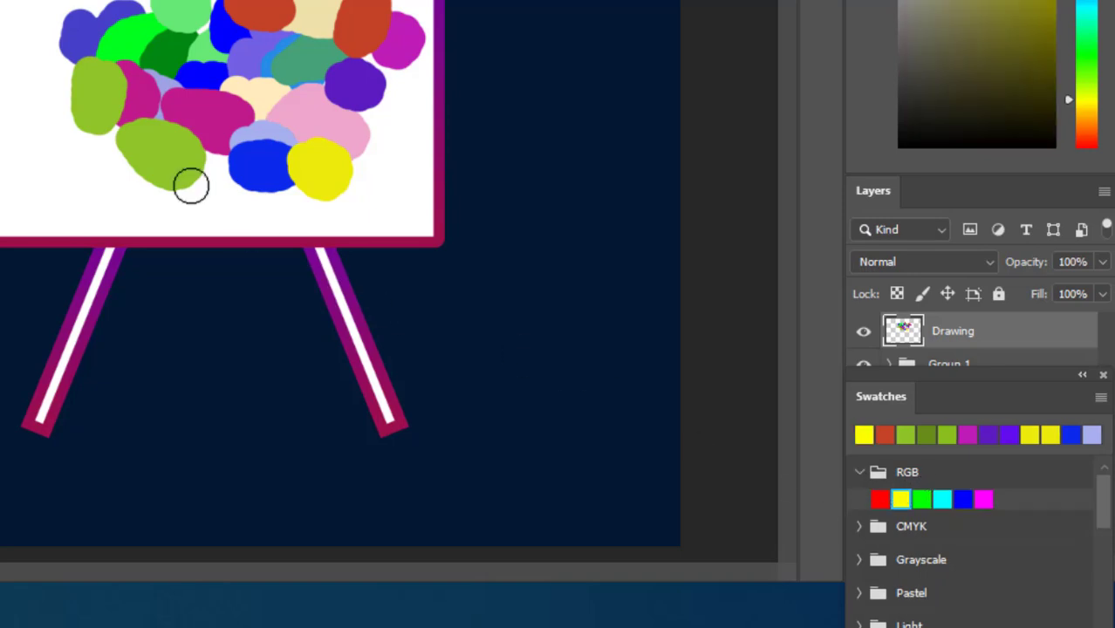
mouse_move(105, 127)
left_mouse_down()
mouse_move(95, 151)
mouse_move(117, 129)
mouse_move(90, 115)
left_mouse_up()
mouse_move(88, 46)
left_mouse_down()
mouse_move(82, 76)
mouse_move(101, 39)
left_mouse_up()
left_click_drag(219, 181, 217, 161)
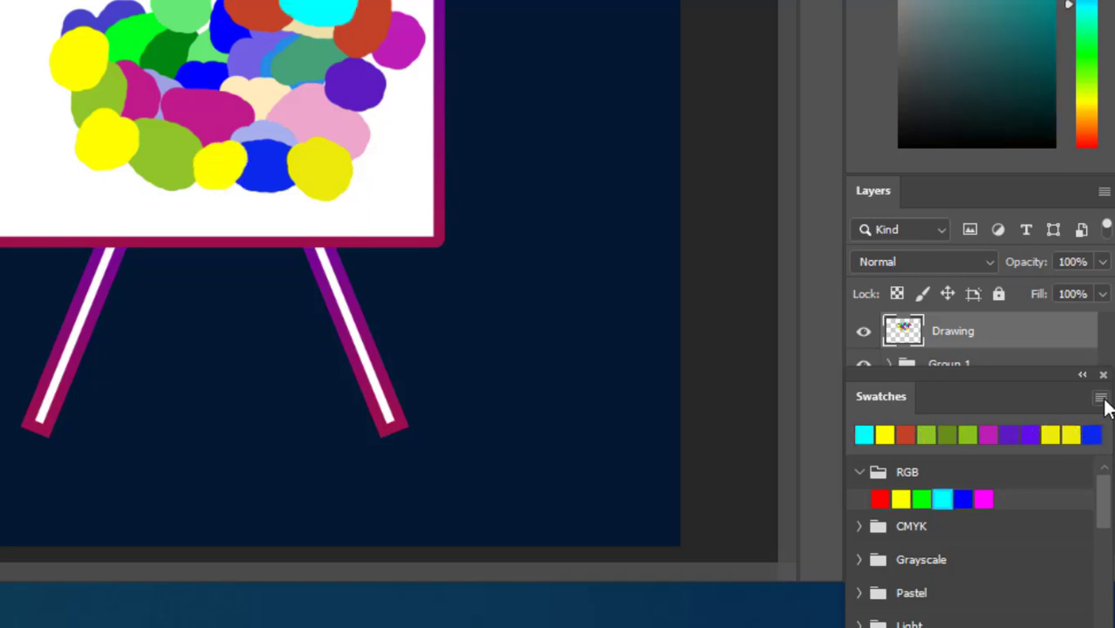
Choose the RGB blue swatch and brush a blob between the two yellow ones on the whiteboard's left side
left_click(1101, 400)
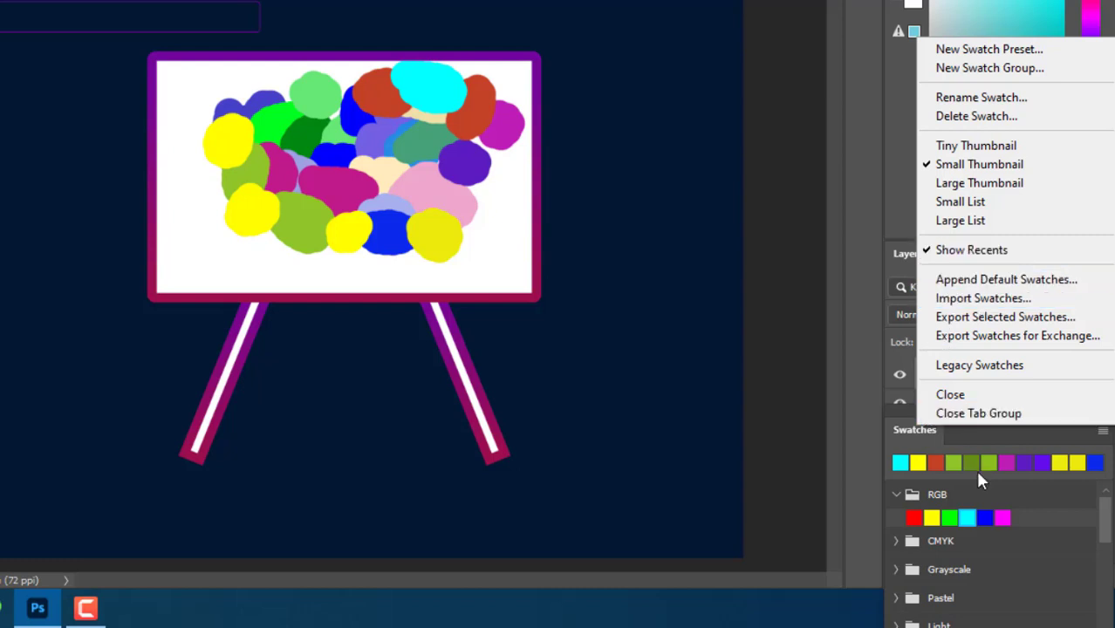
left_click(987, 515)
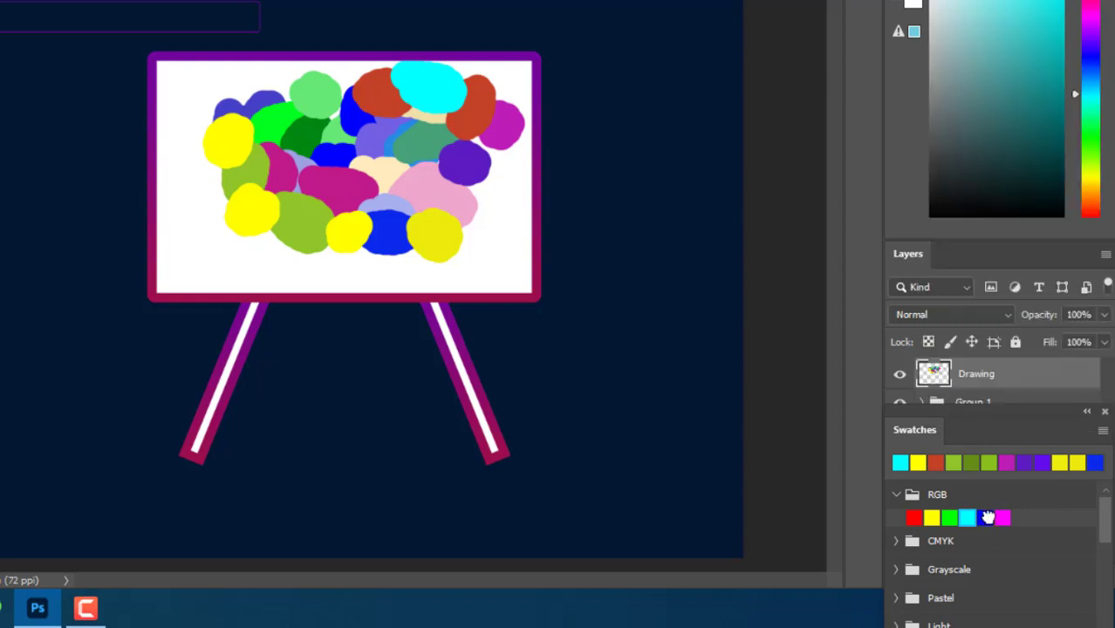
left_click(985, 518)
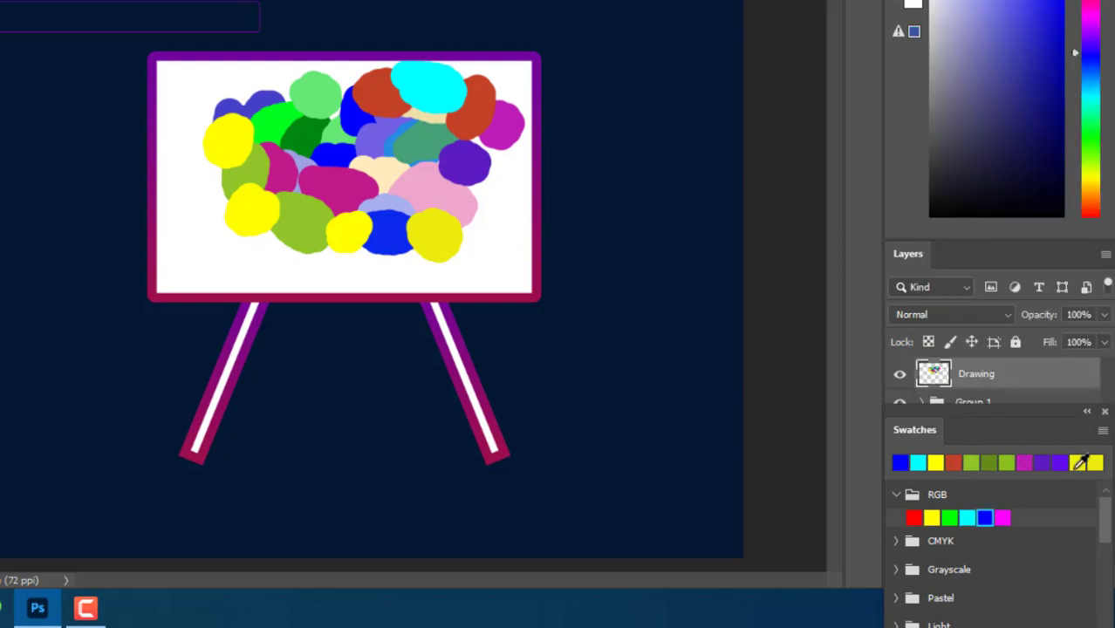
mouse_move(216, 167)
left_mouse_down()
mouse_move(233, 191)
mouse_move(218, 169)
left_mouse_up()
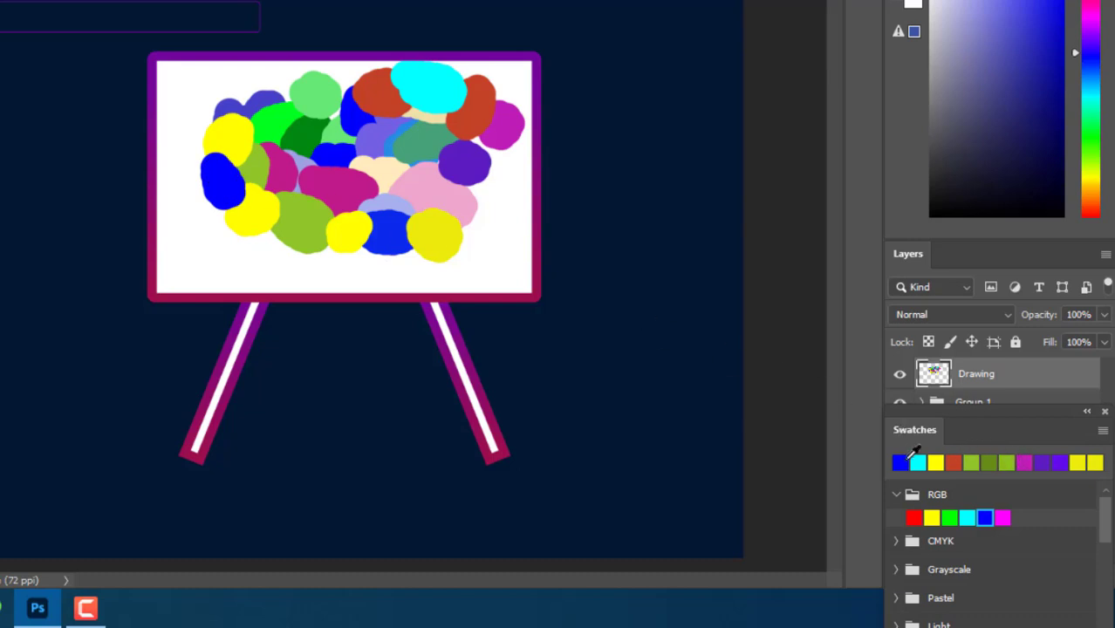
Hide the recent colours in the Swatches panel and show them again
left_click(1104, 430)
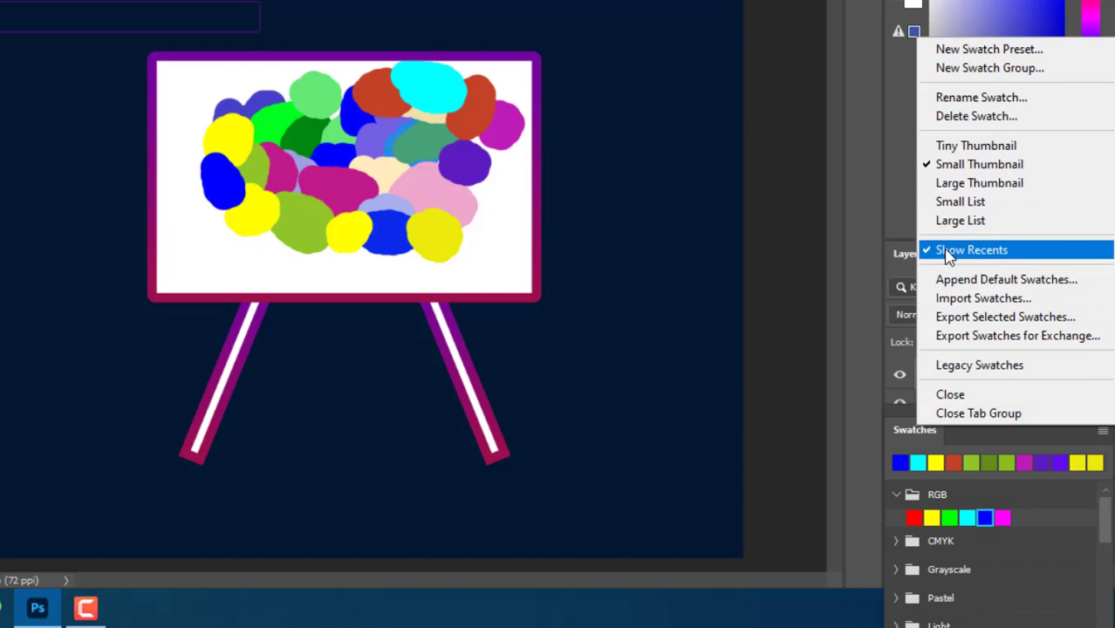
left_click(949, 251)
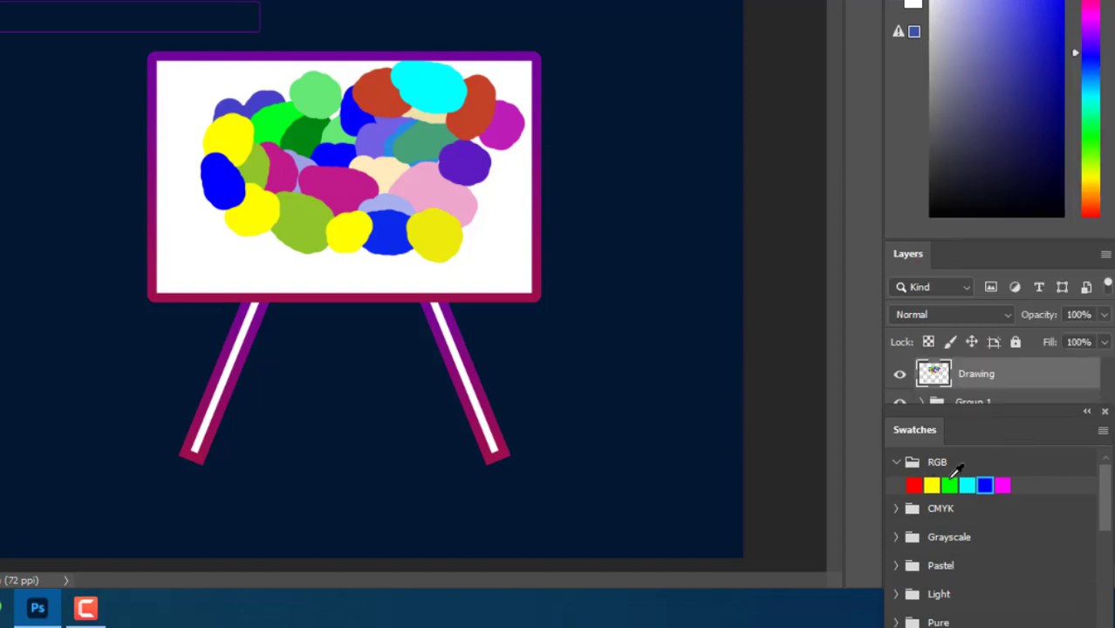
left_click(1102, 432)
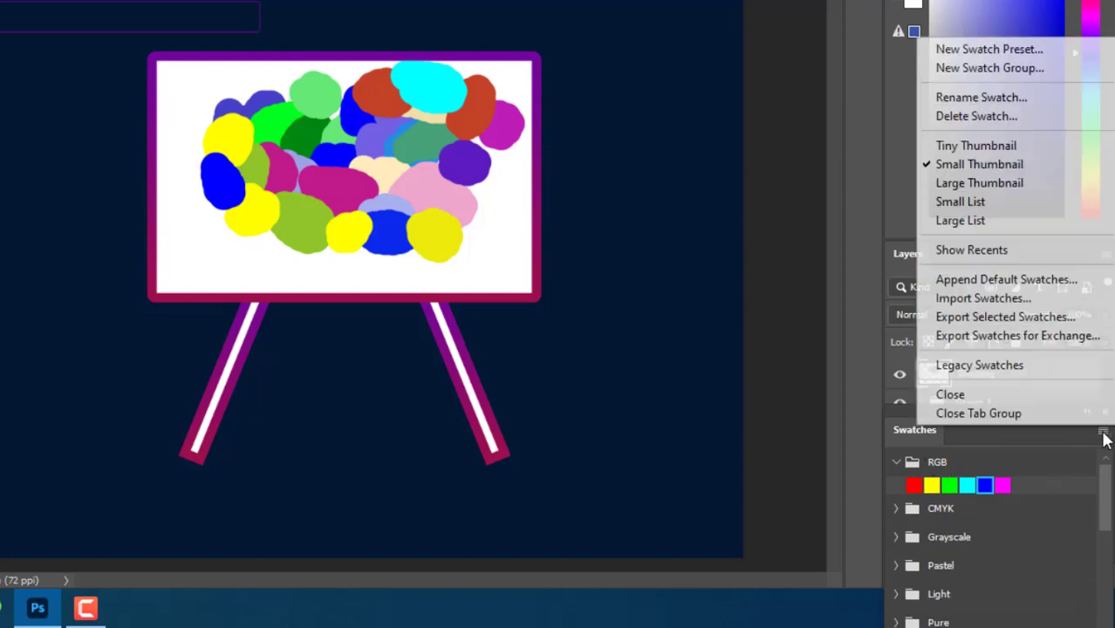
left_click(951, 249)
Choose a muted blue and several pinks in the Color panel to add them to the recent swatches, ending on bright pink
mouse_move(1025, 126)
left_mouse_down()
mouse_move(1044, 70)
mouse_move(1015, 25)
mouse_move(1034, 126)
mouse_move(1017, 25)
left_mouse_up()
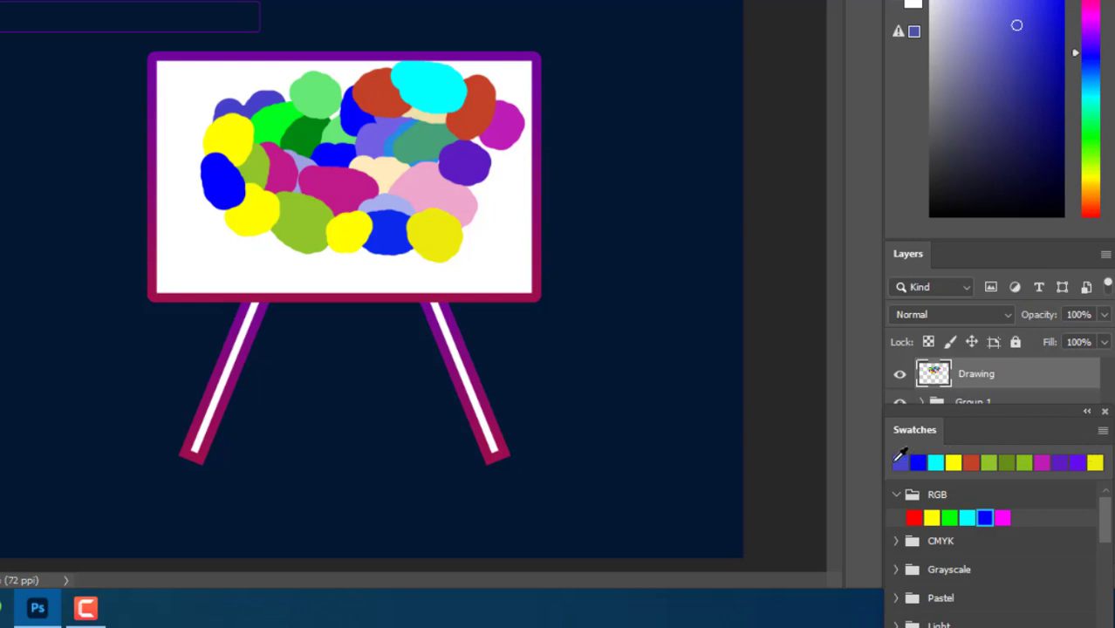
left_click(1093, 5)
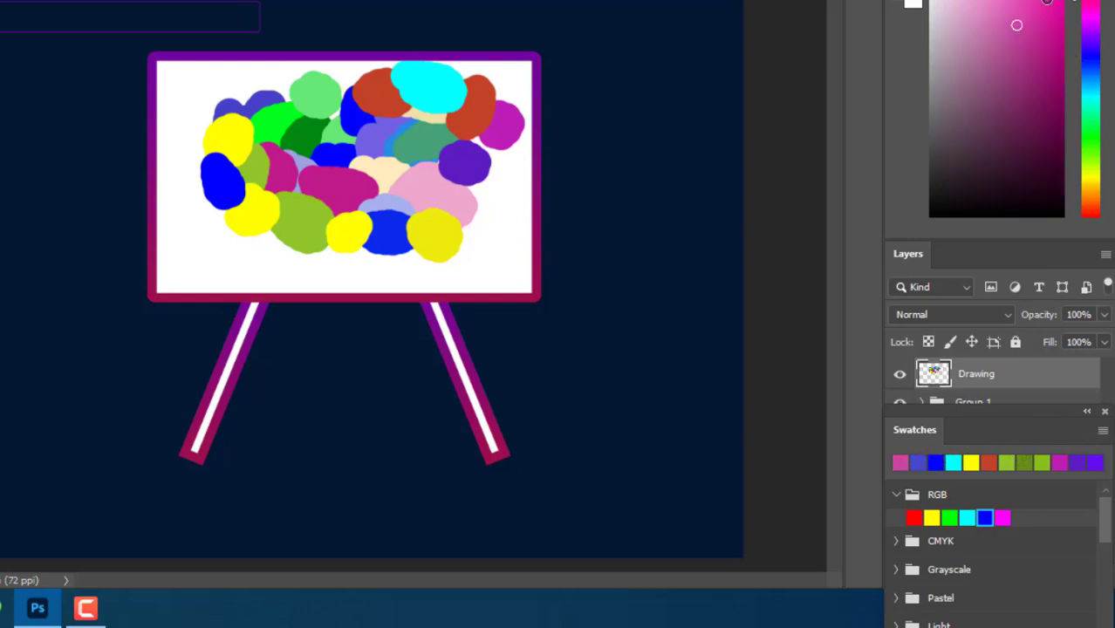
left_click(1045, 20)
left_click(1046, 1)
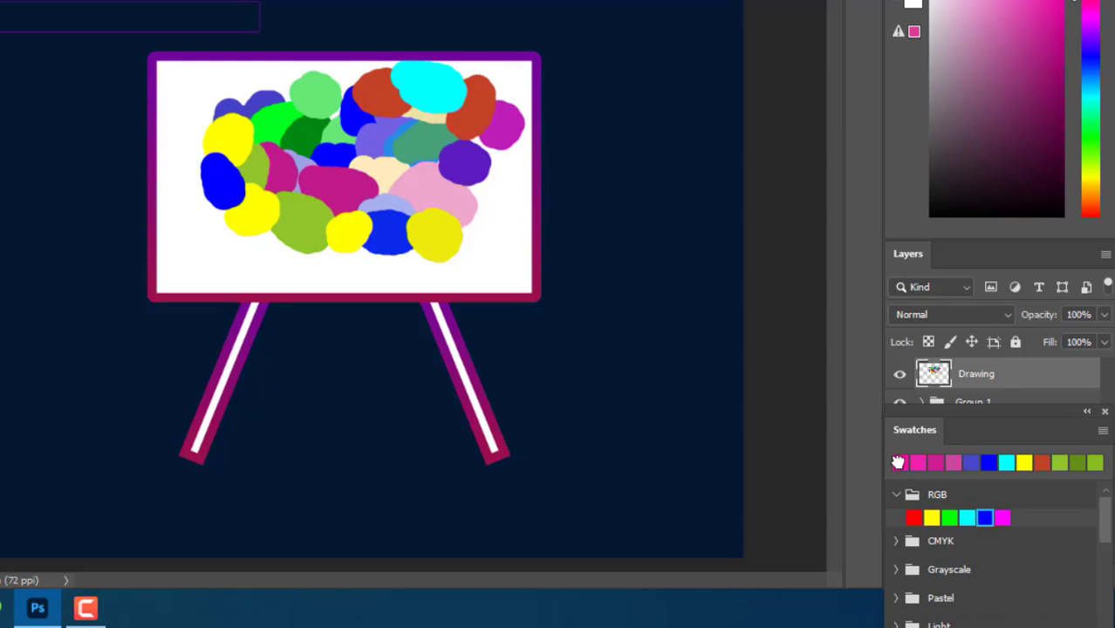
Save the bright pink as a new swatch preset without adding it to the current library, and select it for painting
left_click(1103, 433)
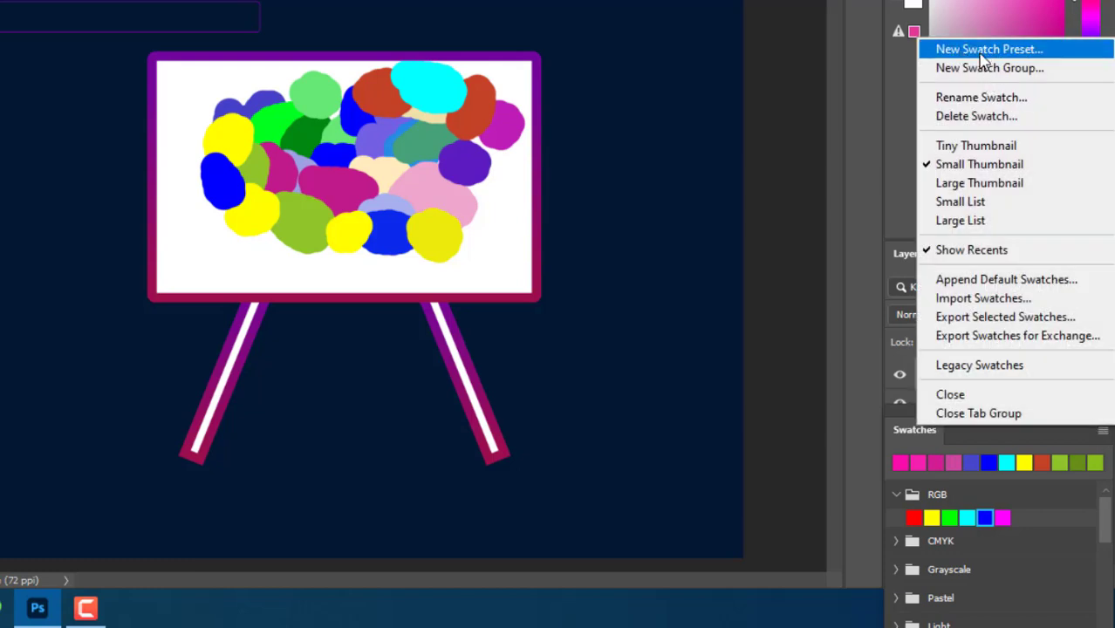
left_click(982, 52)
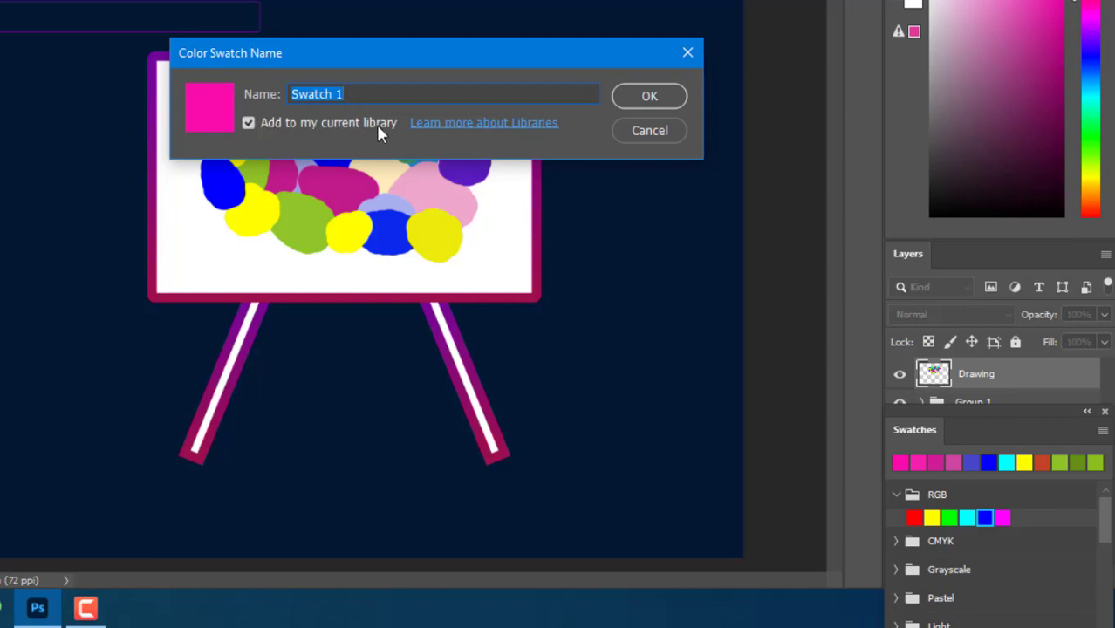
left_click(247, 125)
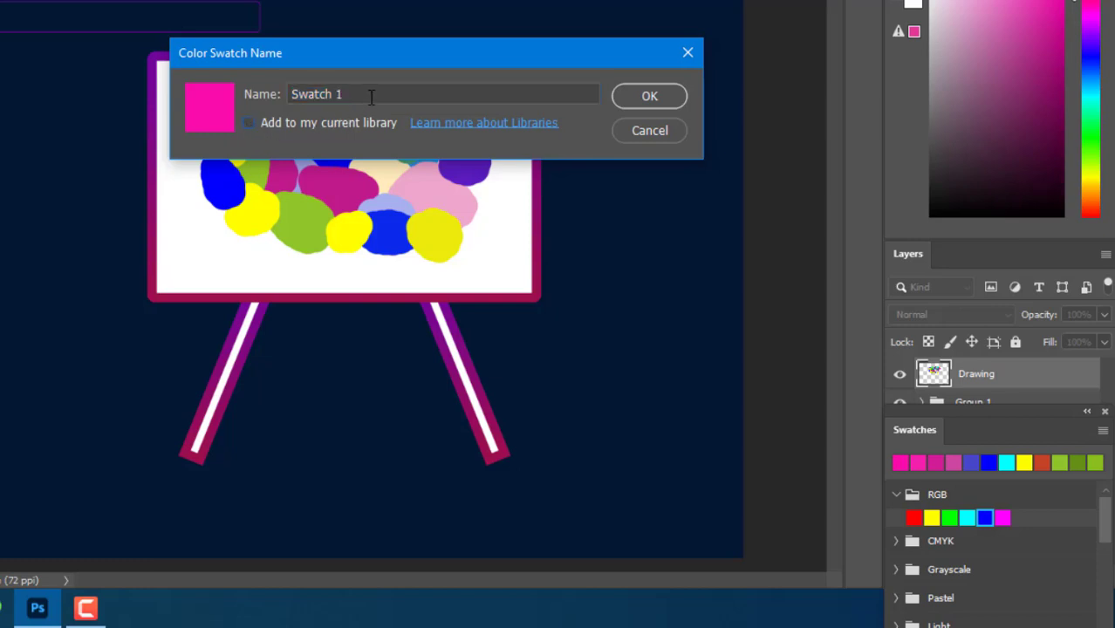
left_click_drag(356, 94, 284, 96)
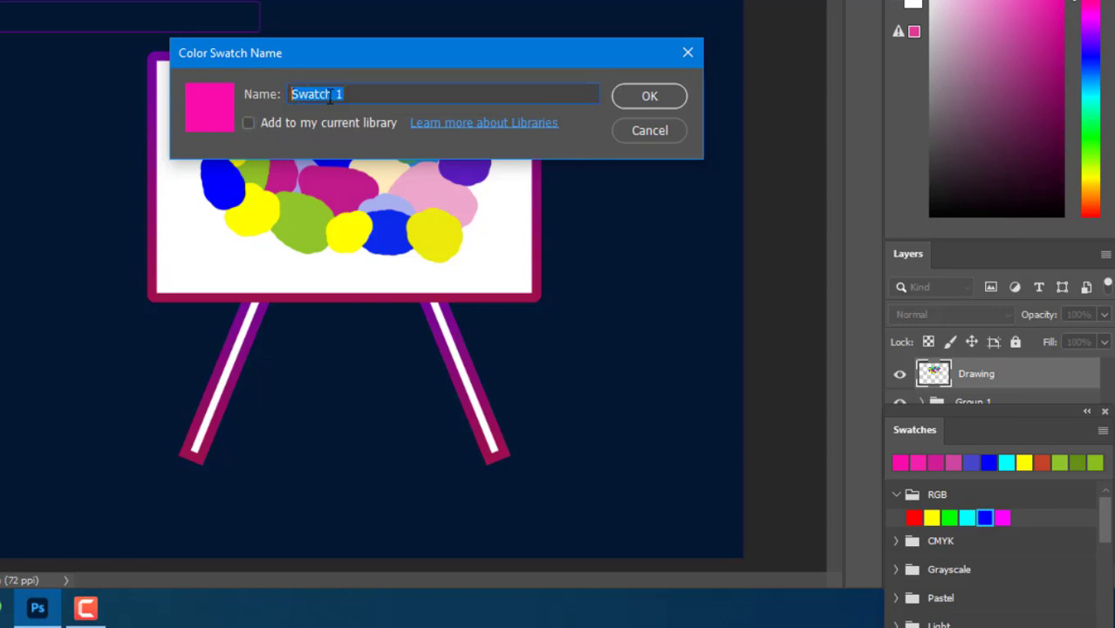
left_click(668, 100)
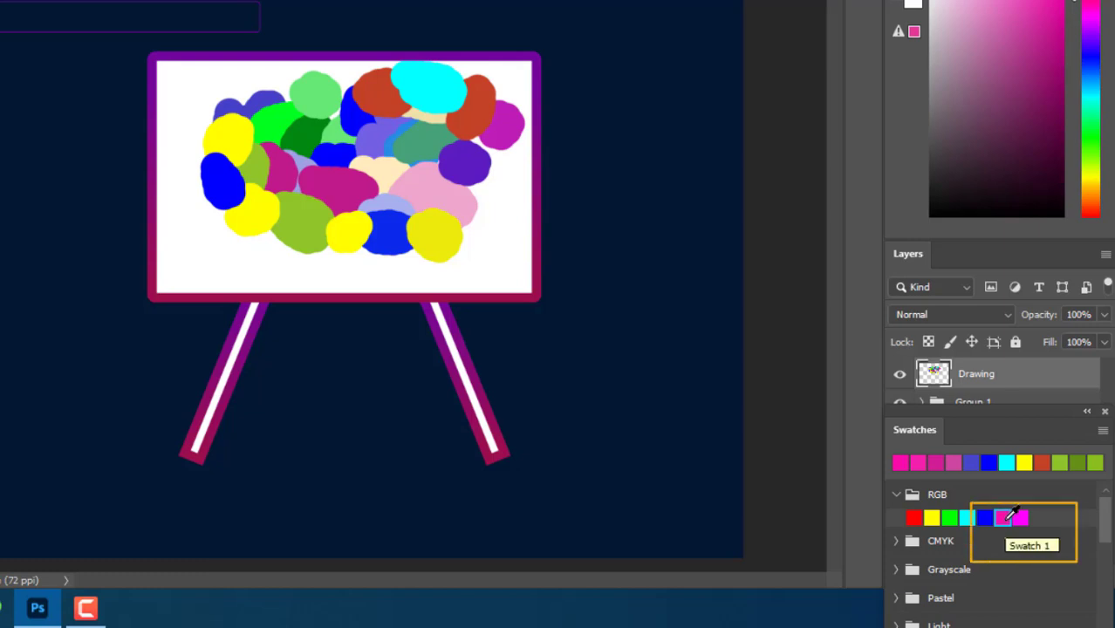
left_click(1007, 520)
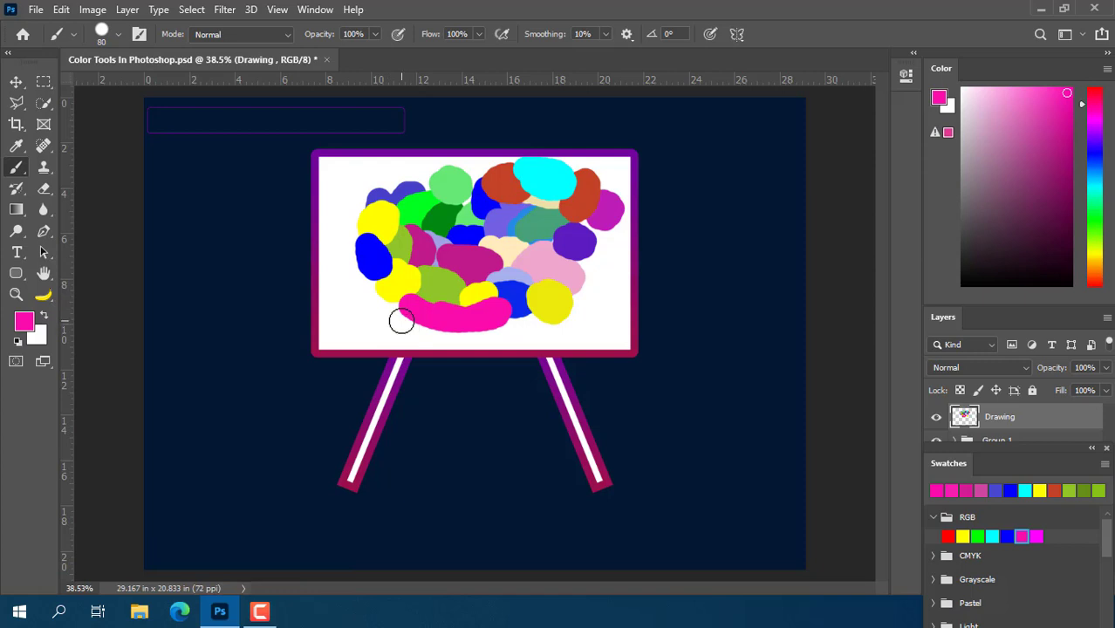
Sample the magenta from the blob at the whiteboard's right edge and brush a blob beside the light green one
left_click(16, 147)
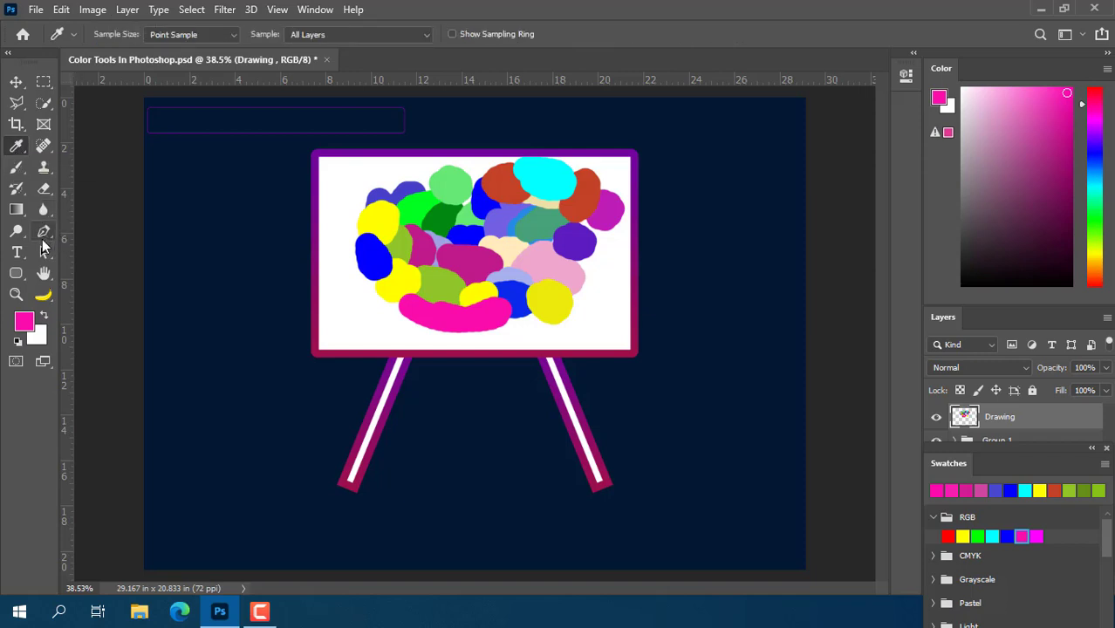
key("b")
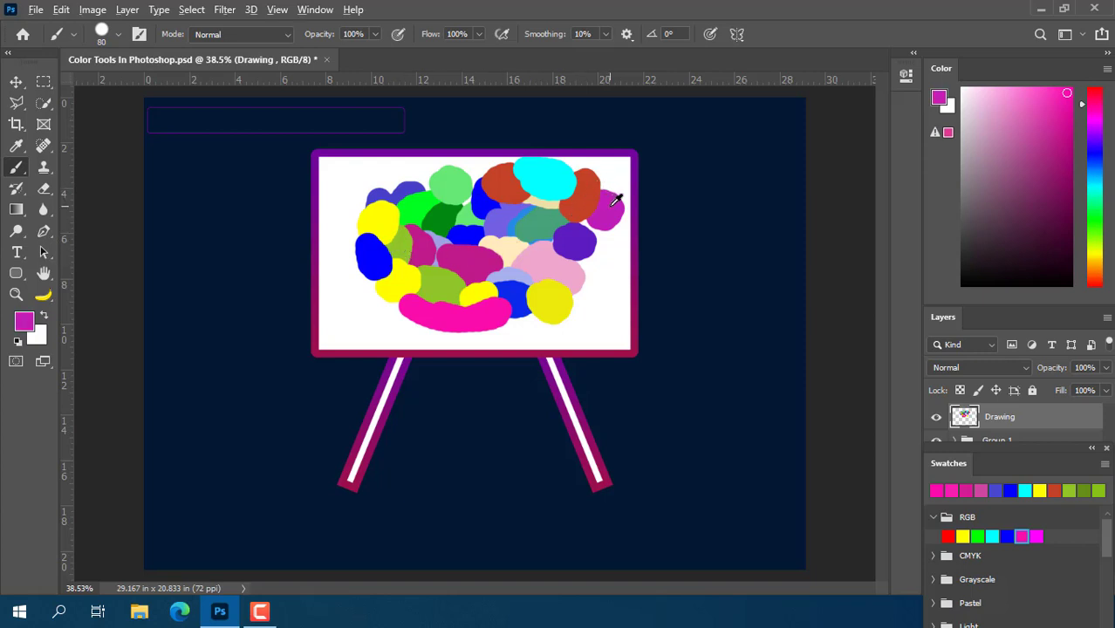
left_click(609, 201, "alt")
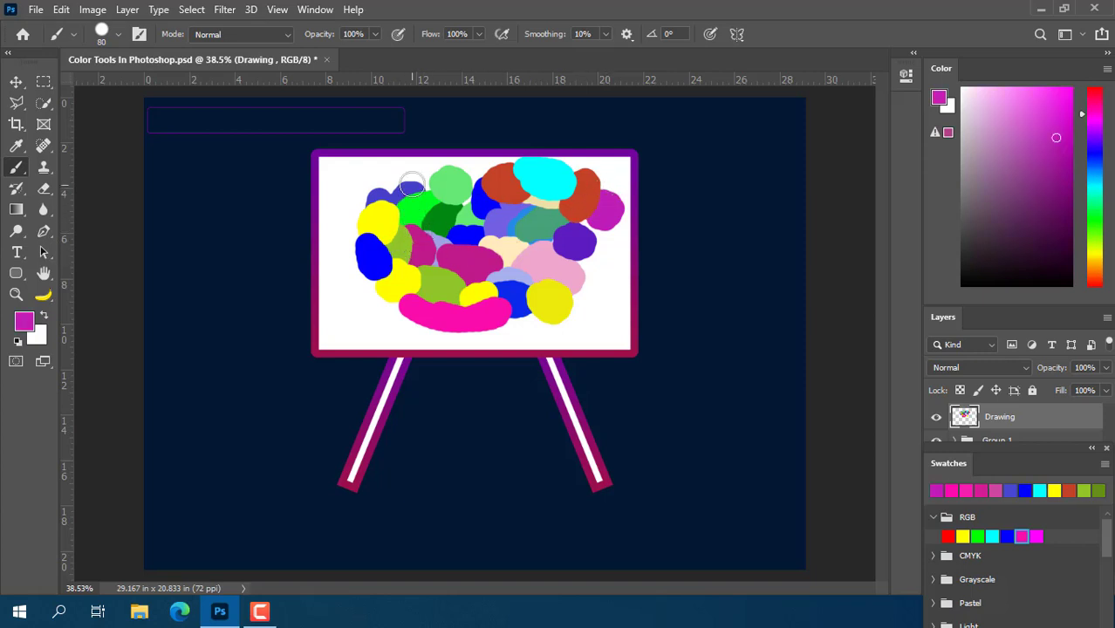
mouse_move(412, 192)
left_mouse_down()
mouse_move(424, 185)
mouse_move(417, 178)
left_mouse_up()
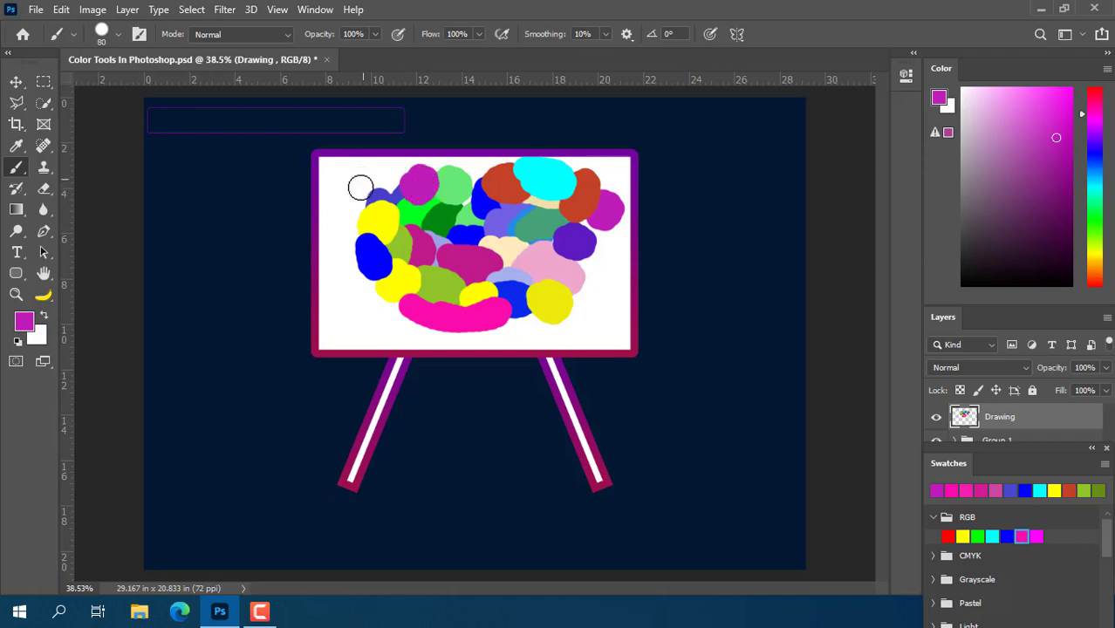
Brush another magenta blob near the whiteboard's upper-left corner, above the yellow one
left_click_drag(360, 186, 360, 198)
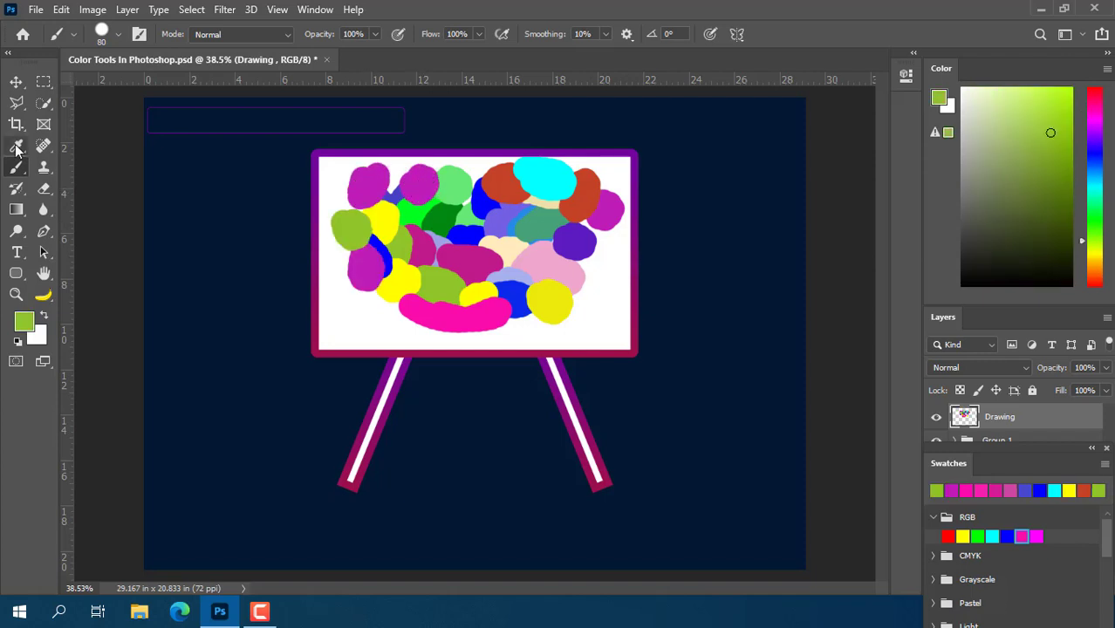
Turn on the Eyedropper's Show Sampling Ring option and sample crimson and blue from the painted blobs, ending on bright yellow
left_click(16, 147)
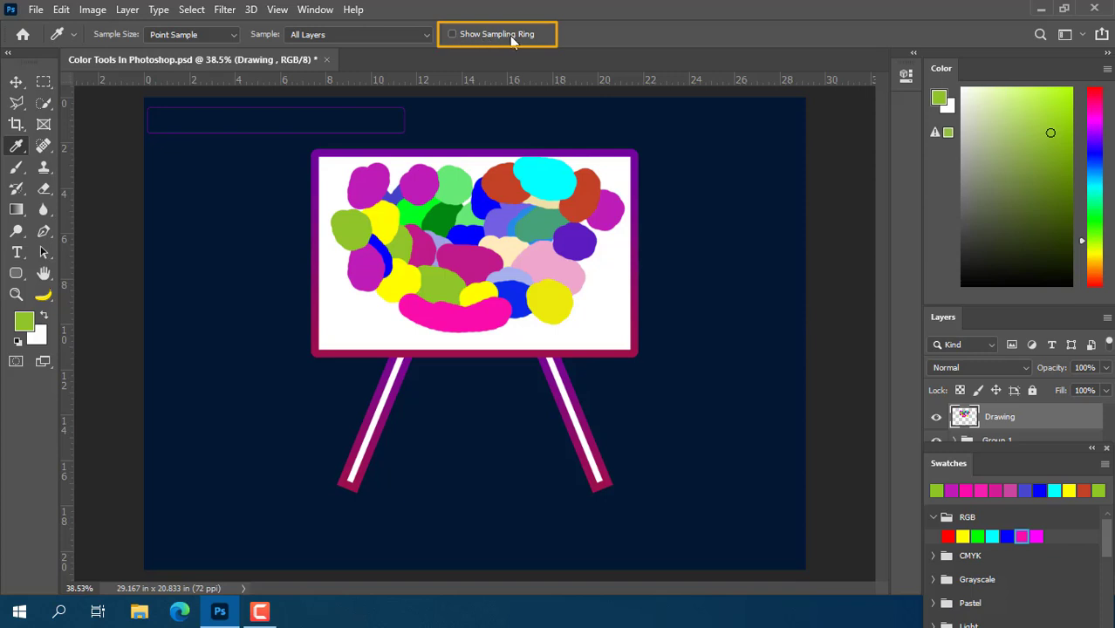
left_click(452, 35)
left_click(418, 249)
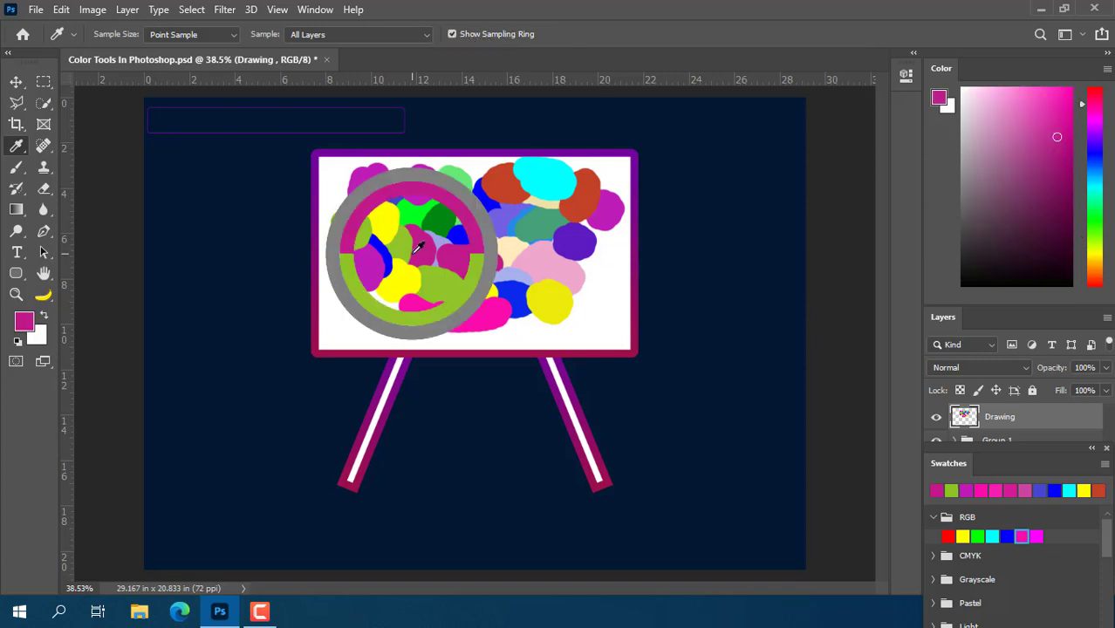
mouse_move(418, 248)
left_mouse_down()
mouse_move(404, 235)
mouse_move(469, 232)
left_mouse_up()
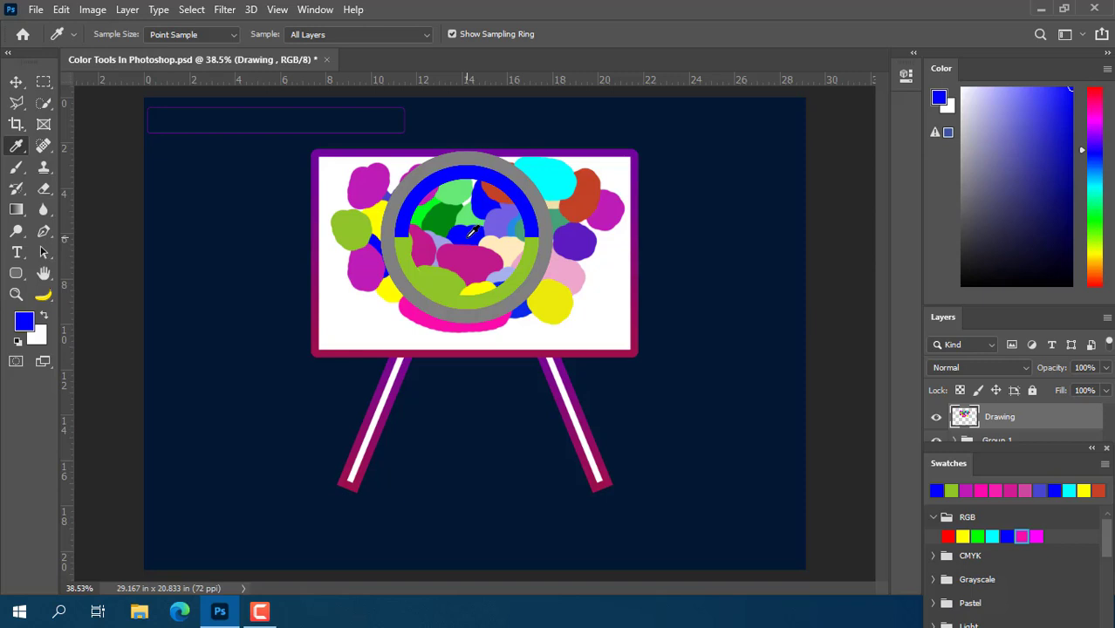
left_click_drag(470, 232, 368, 196)
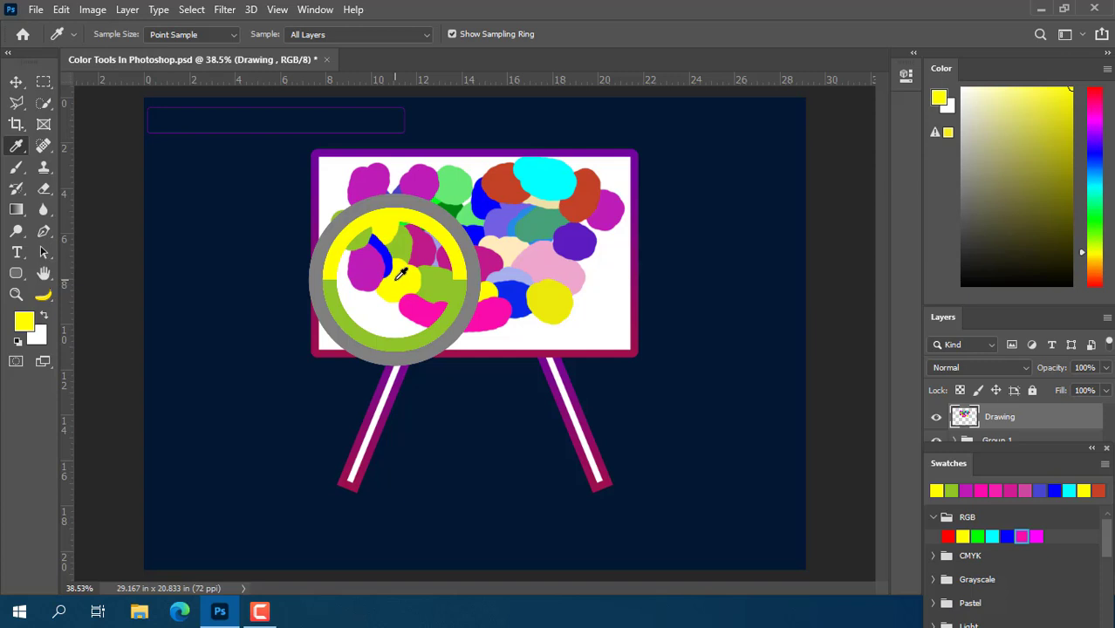
left_click_drag(400, 274, 400, 274)
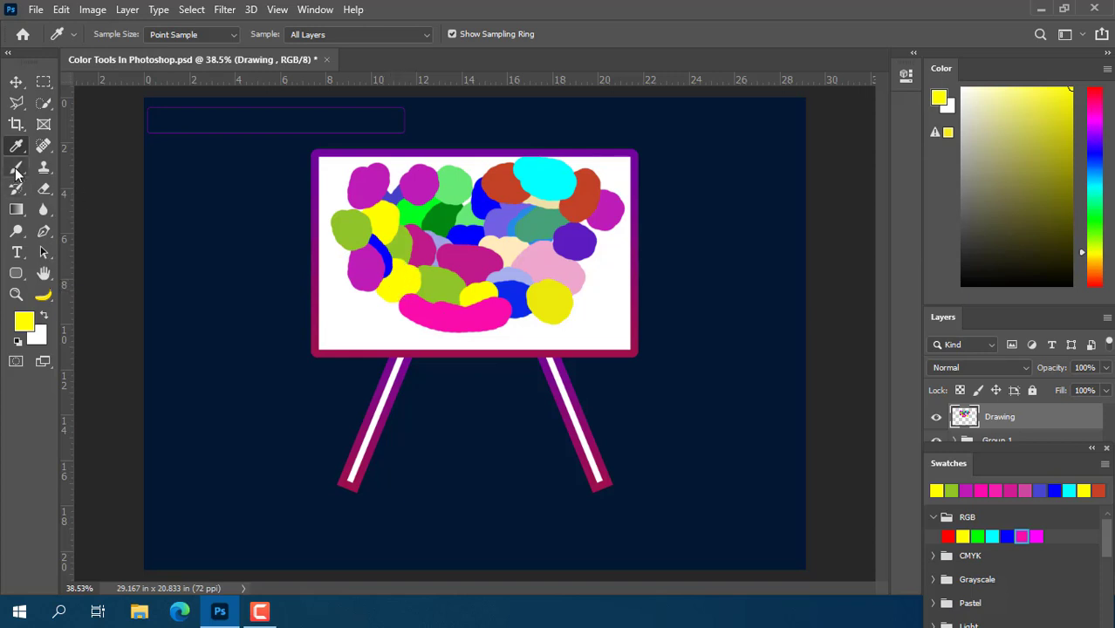
Brush a yellow blob at the whiteboard's right side beside the pink one and another over the magenta blob near the upper edge
left_click(16, 168)
mouse_move(592, 272)
left_mouse_down()
mouse_move(590, 281)
mouse_move(607, 269)
mouse_move(582, 252)
left_mouse_up()
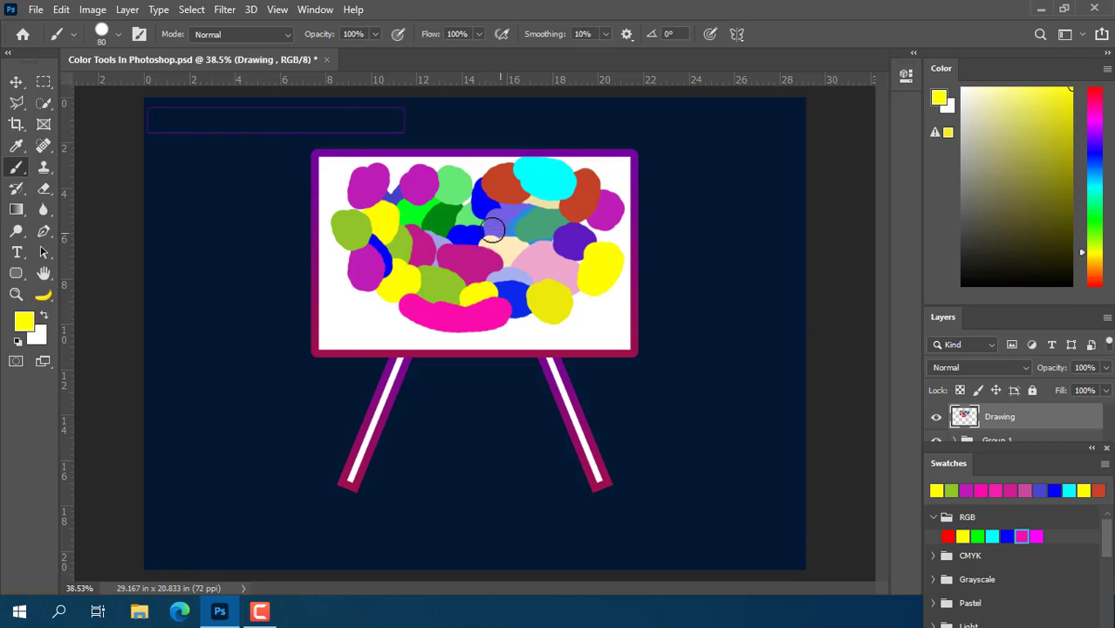
left_click_drag(399, 175, 410, 184)
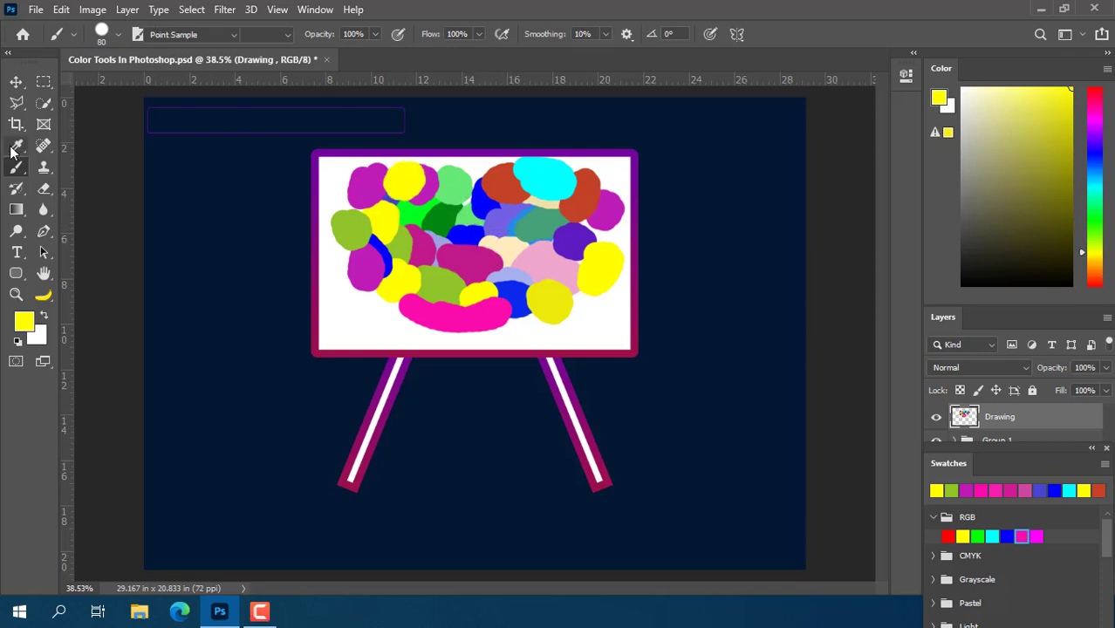
Turn off the Eyedropper's sampling ring and brush a yellow blob below the magenta one at the whiteboard's lower left
key("i")
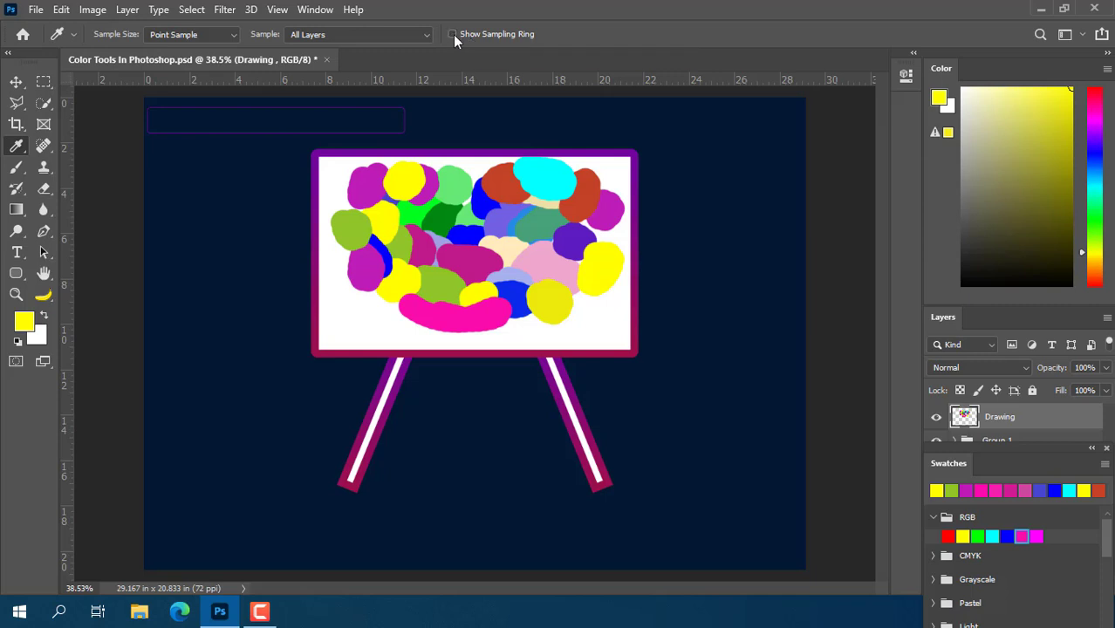
left_click(17, 169)
mouse_move(388, 284)
left_mouse_down()
mouse_move(379, 302)
mouse_move(383, 285)
left_mouse_up()
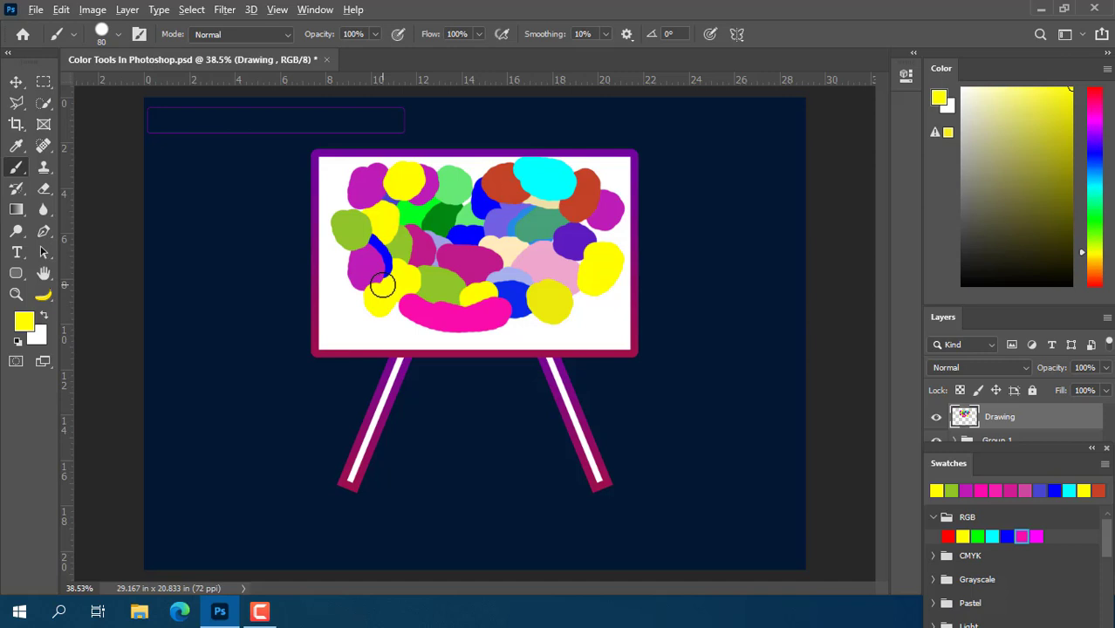
Sample the dark purple from the easel's left leg while painting and brush a blob above the bright pink stroke
left_click(401, 380, "alt")
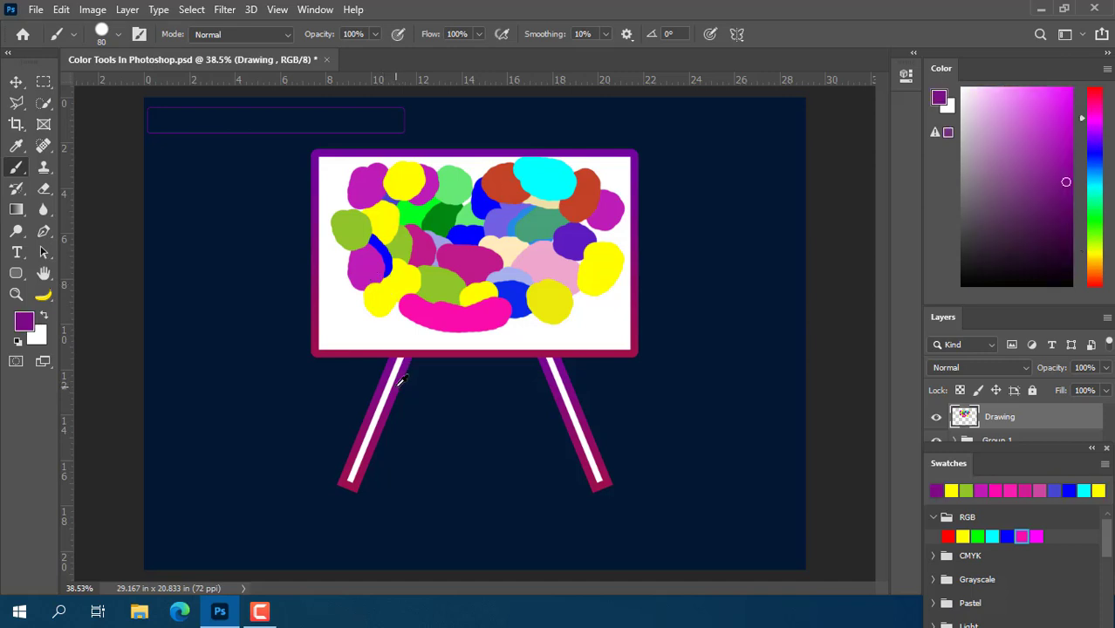
left_click(459, 295)
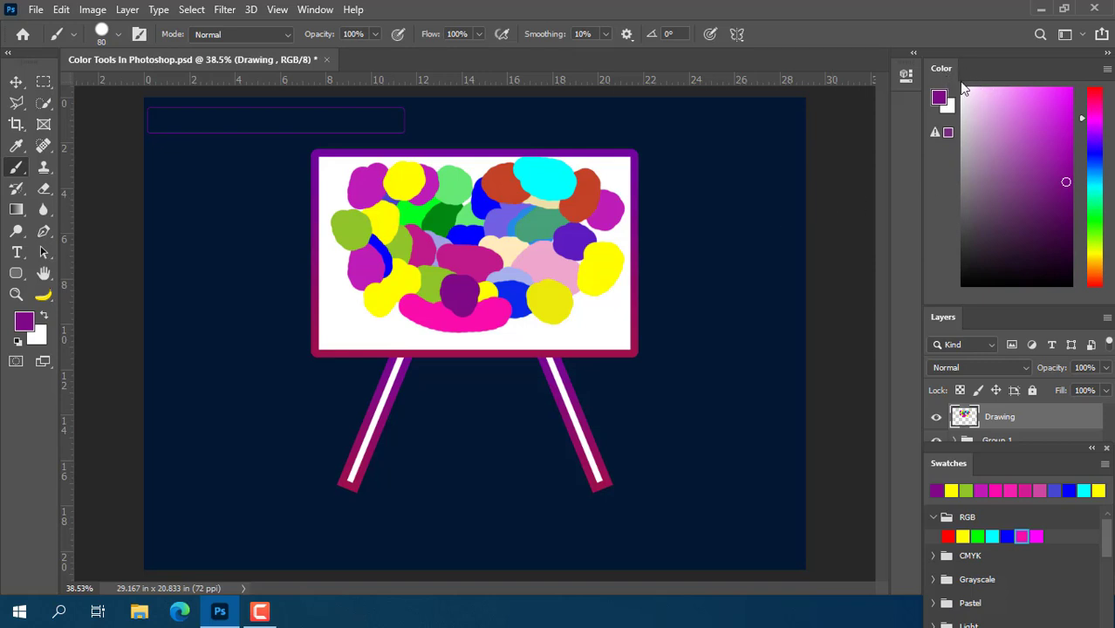
Choose a lighter orchid purple in the Color panel and brush a blob just right of the whiteboard's centre
left_click(1051, 171)
left_click(1036, 119)
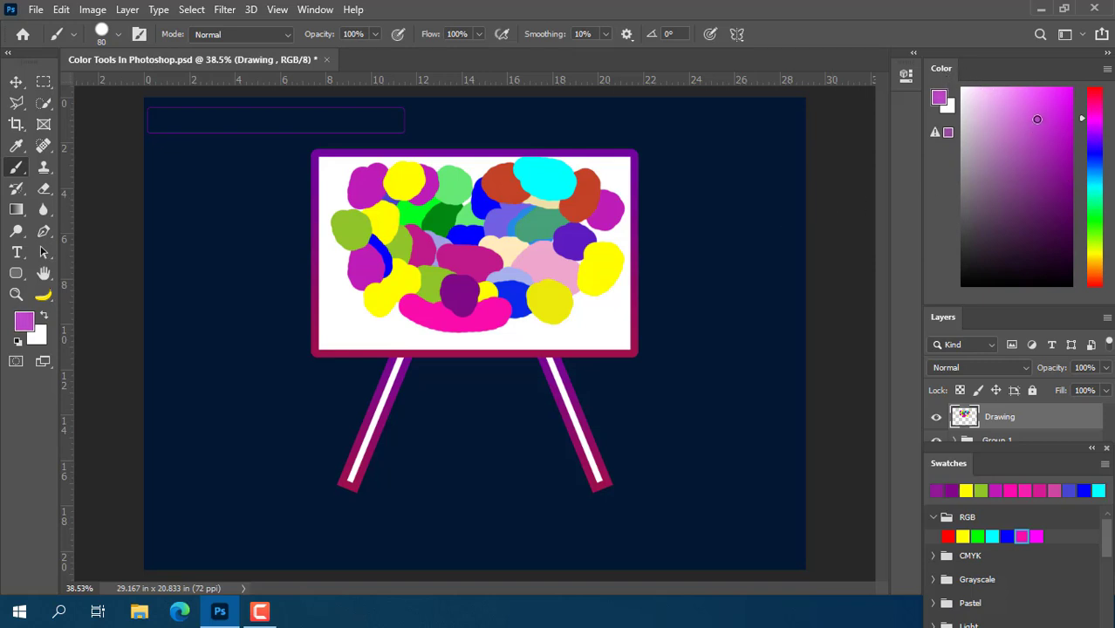
mouse_move(509, 246)
left_mouse_down()
mouse_move(534, 241)
mouse_move(517, 238)
left_mouse_up()
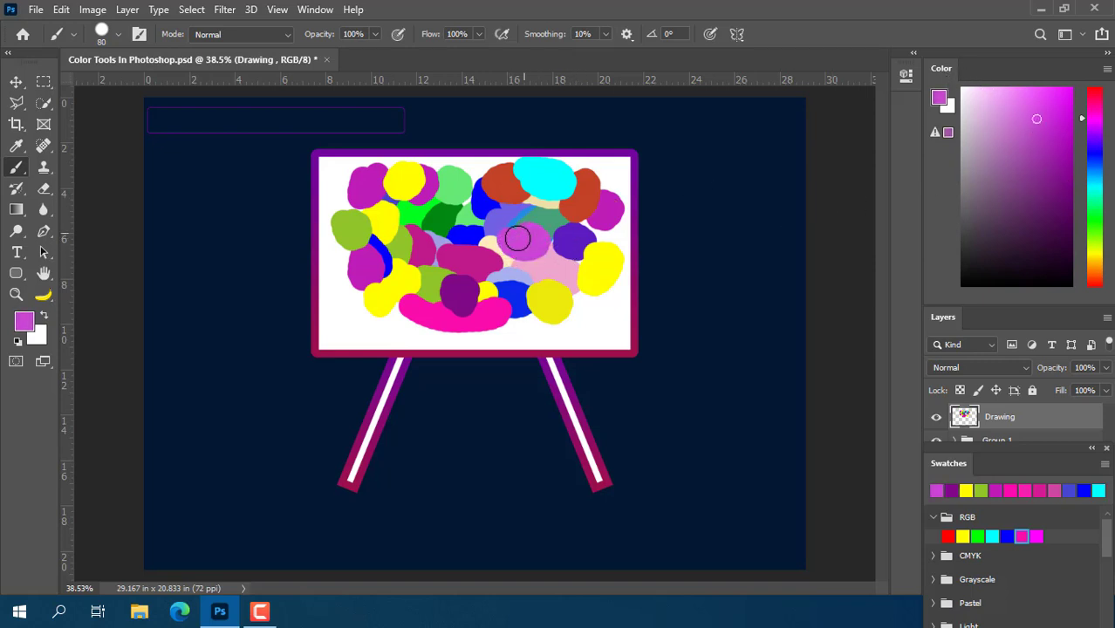
Shift the hue to blue in the Color panel and choose a dark navy shade for painting
left_click(1094, 155)
left_click(1066, 190)
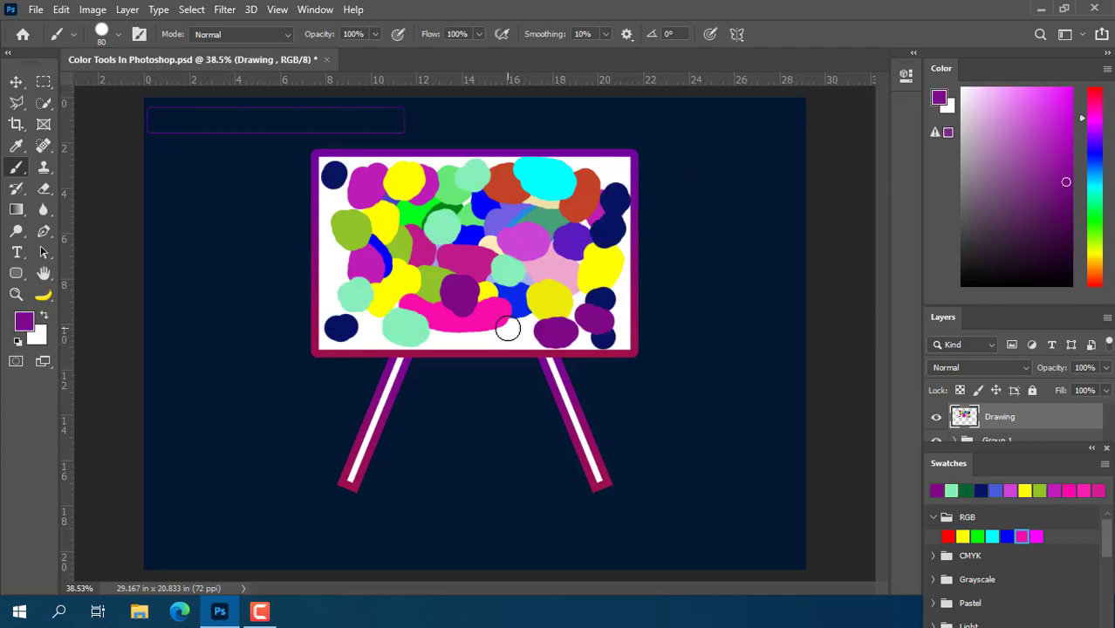
Brush dark purple blobs at two spots along the whiteboard's lower edge and one at its left edge
left_click_drag(508, 328, 507, 335)
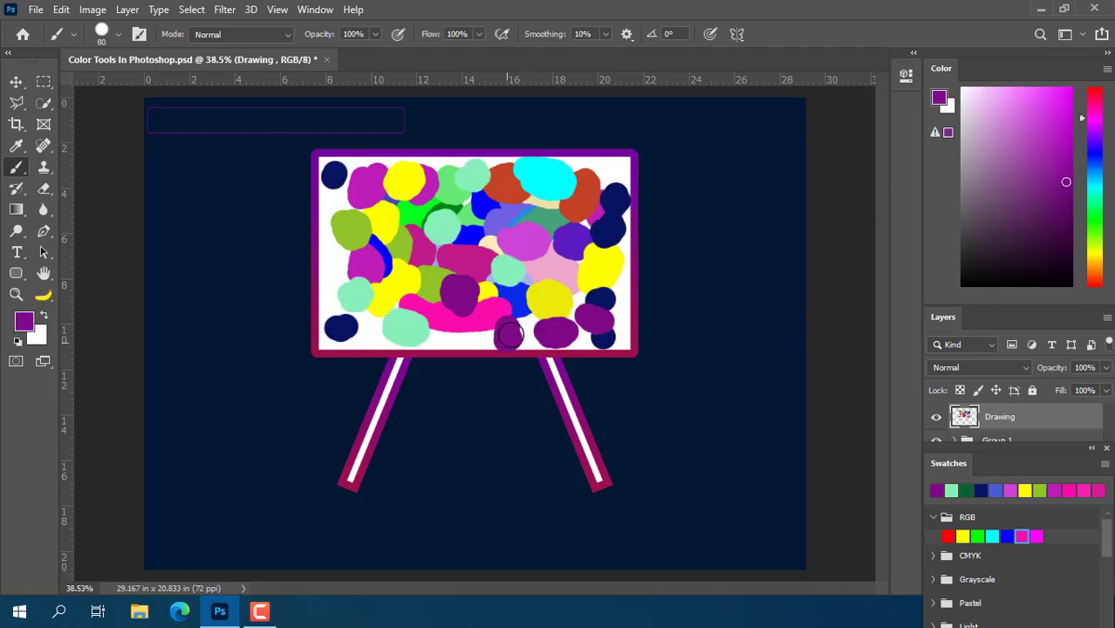
left_click(447, 329)
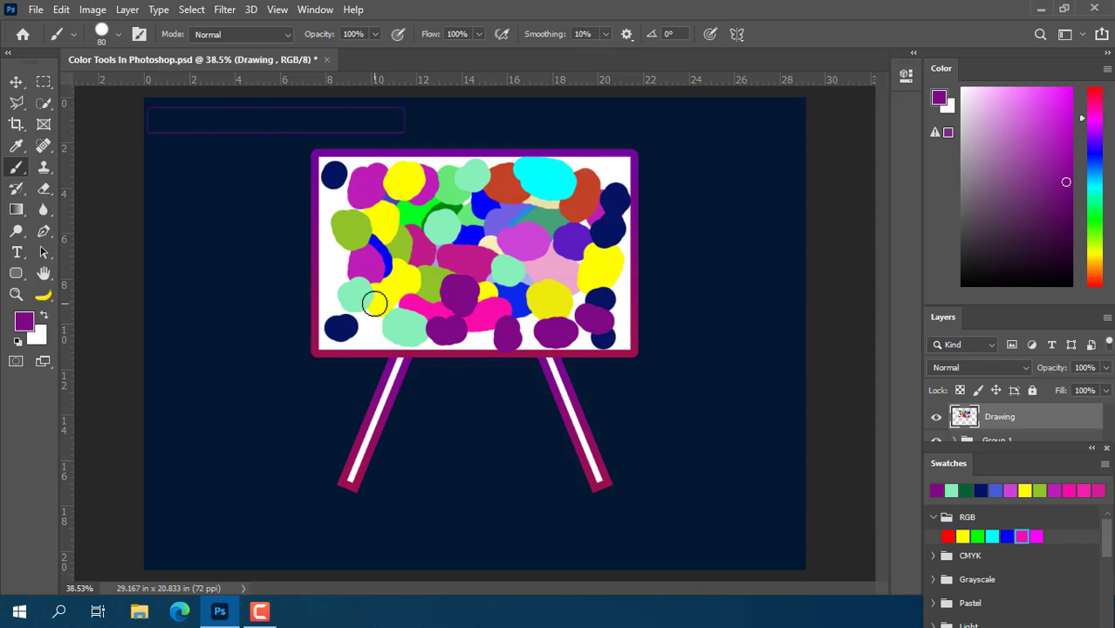
left_click(334, 263)
mouse_move(334, 266)
left_mouse_down()
mouse_move(349, 269)
mouse_move(337, 257)
left_mouse_up()
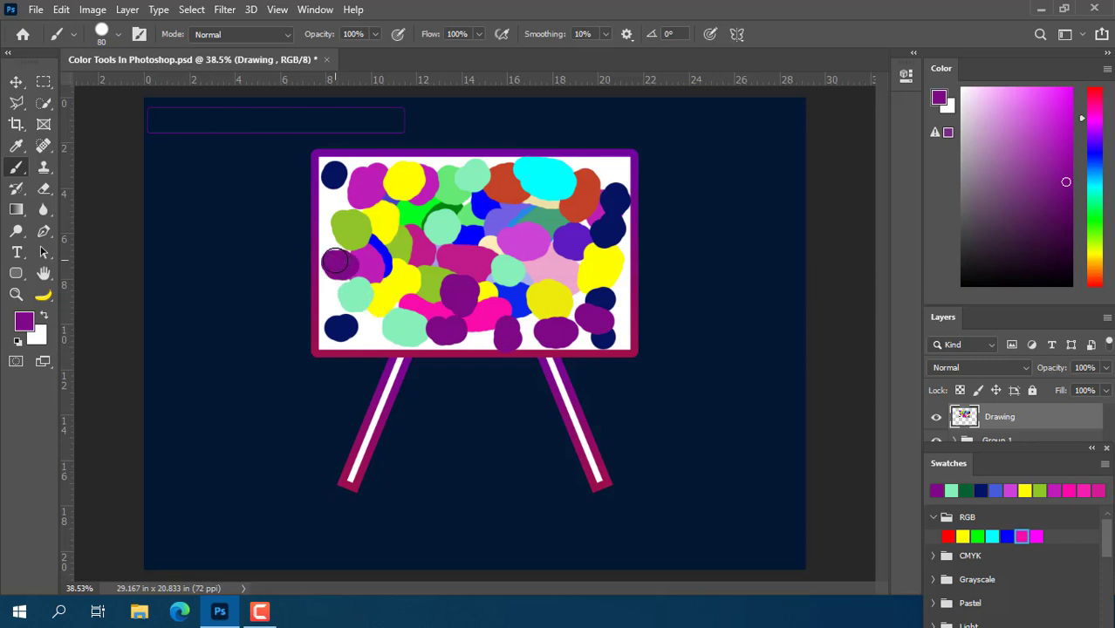